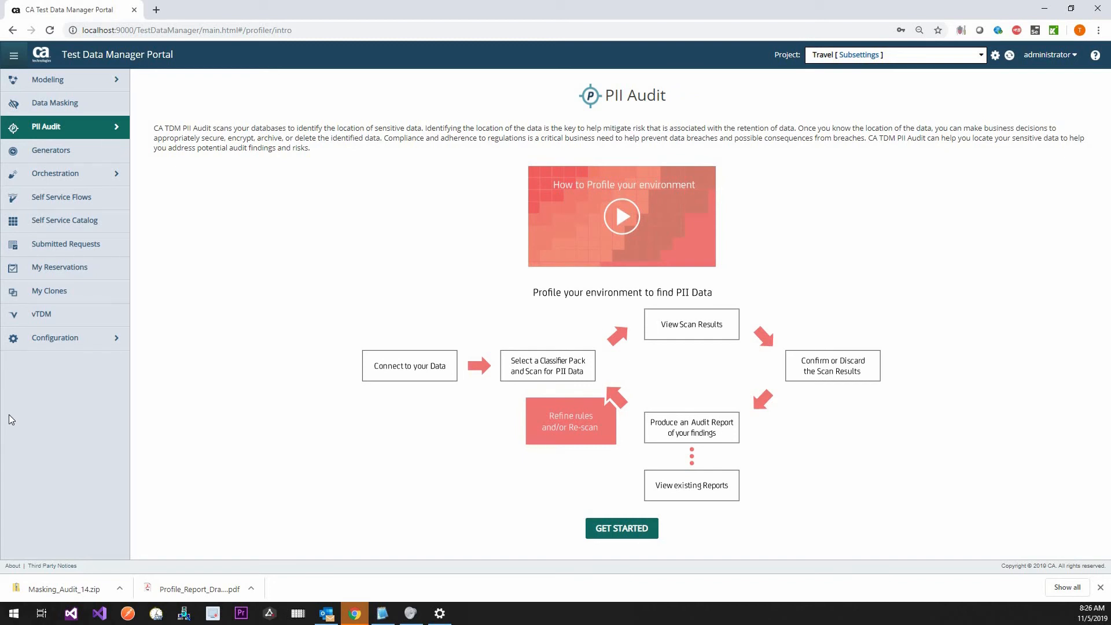
Open the PII Audit section and check which versions the Travel project offers in the project selector.
{"action": "left_click", "coordinate": [73, 113]}
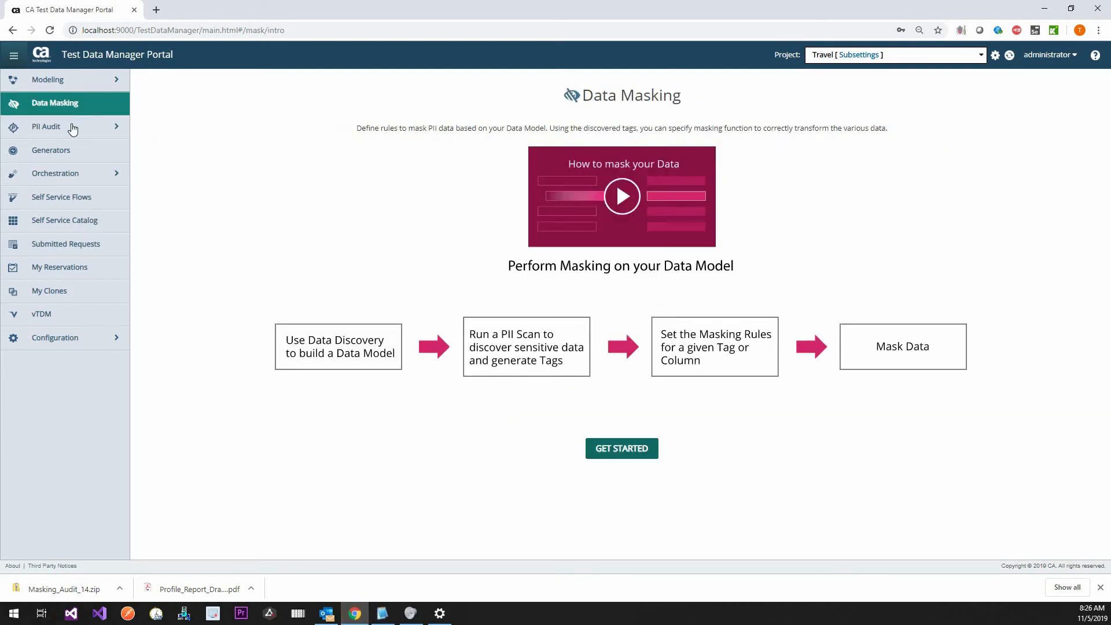
{"action": "left_click", "coordinate": [65, 132]}
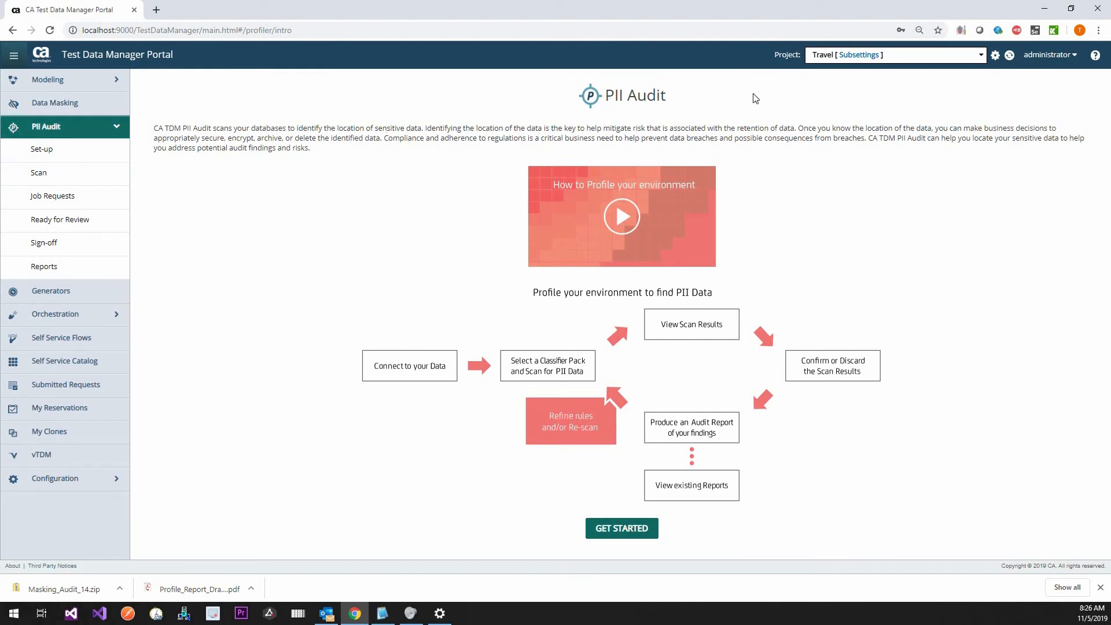
{"action": "left_click", "coordinate": [978, 58]}
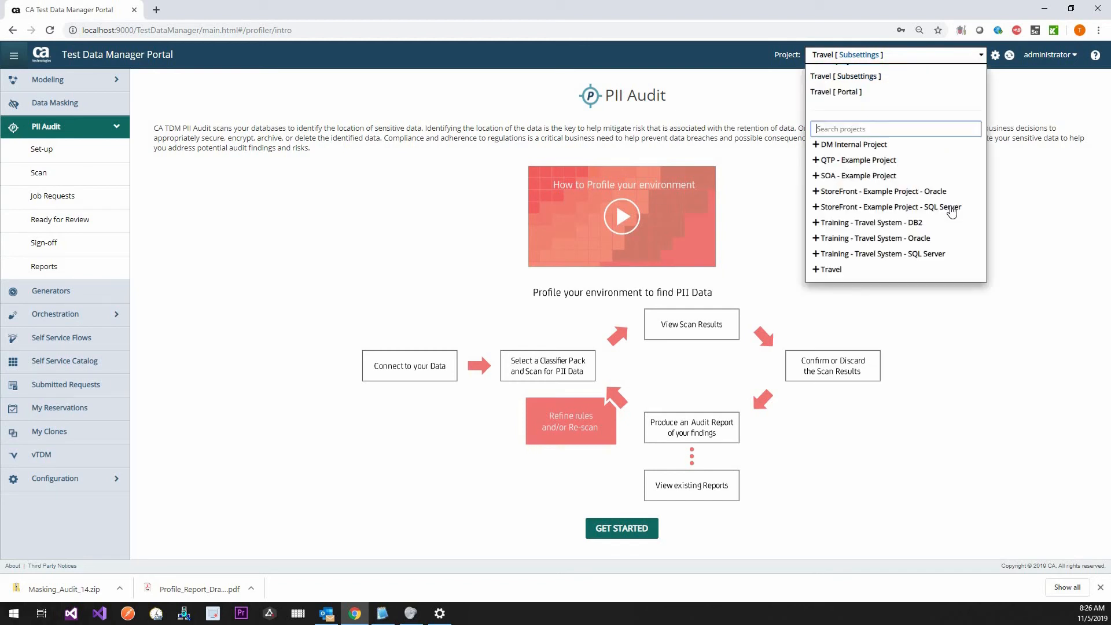
{"action": "left_click", "coordinate": [833, 271]}
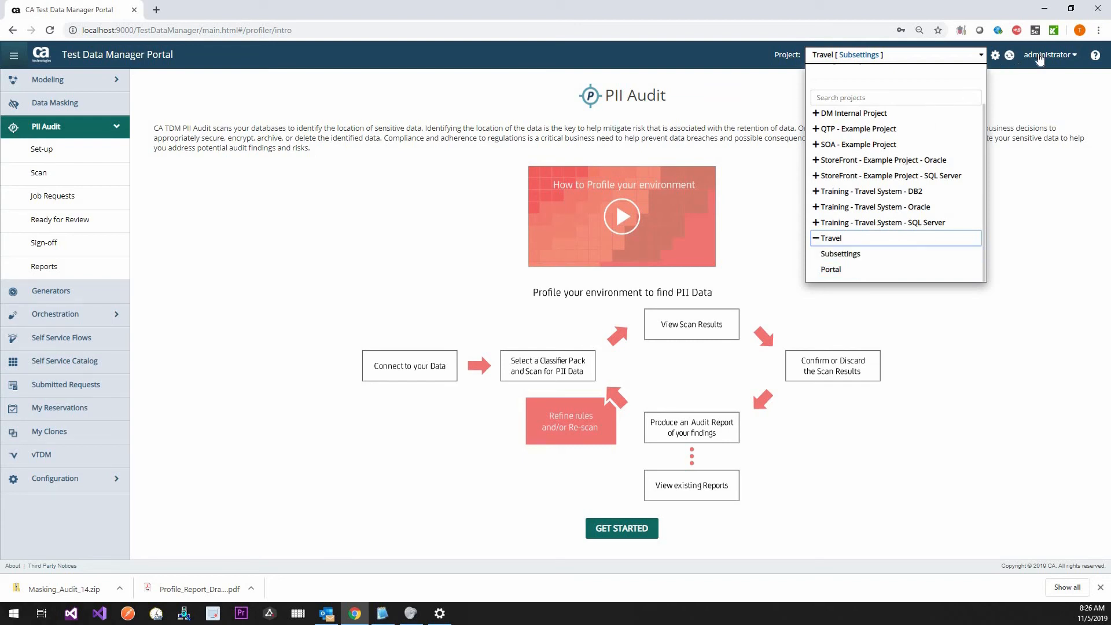
Open project management and expand the Travel project to list its versions.
{"action": "left_click", "coordinate": [1010, 56]}
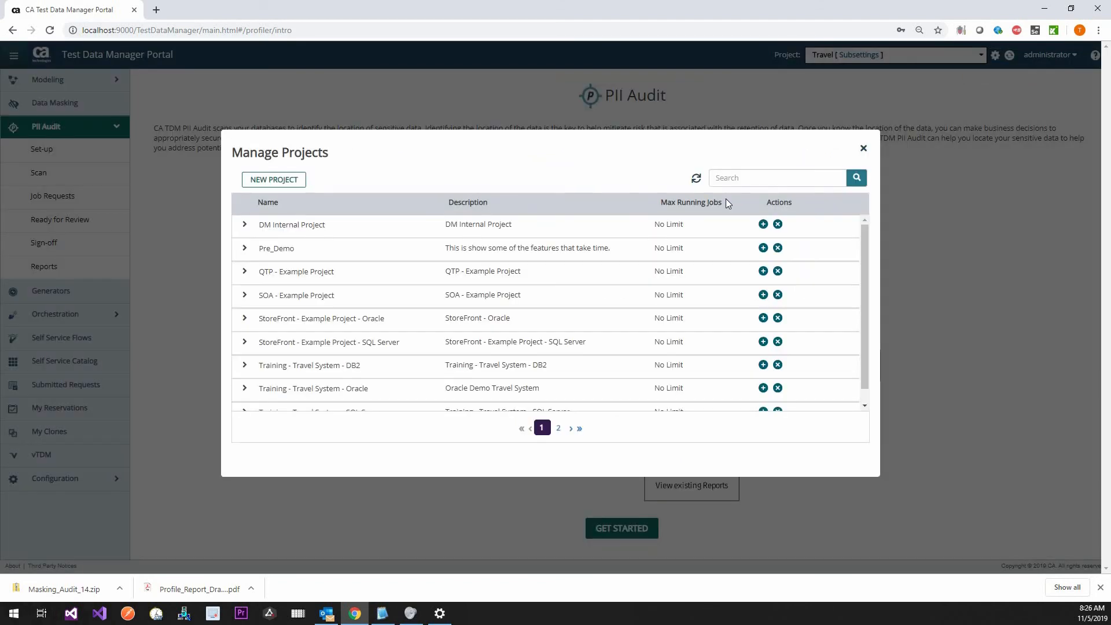
{"action": "scroll", "coordinate": [557, 373], "scroll_direction": "down", "scroll_amount": 1}
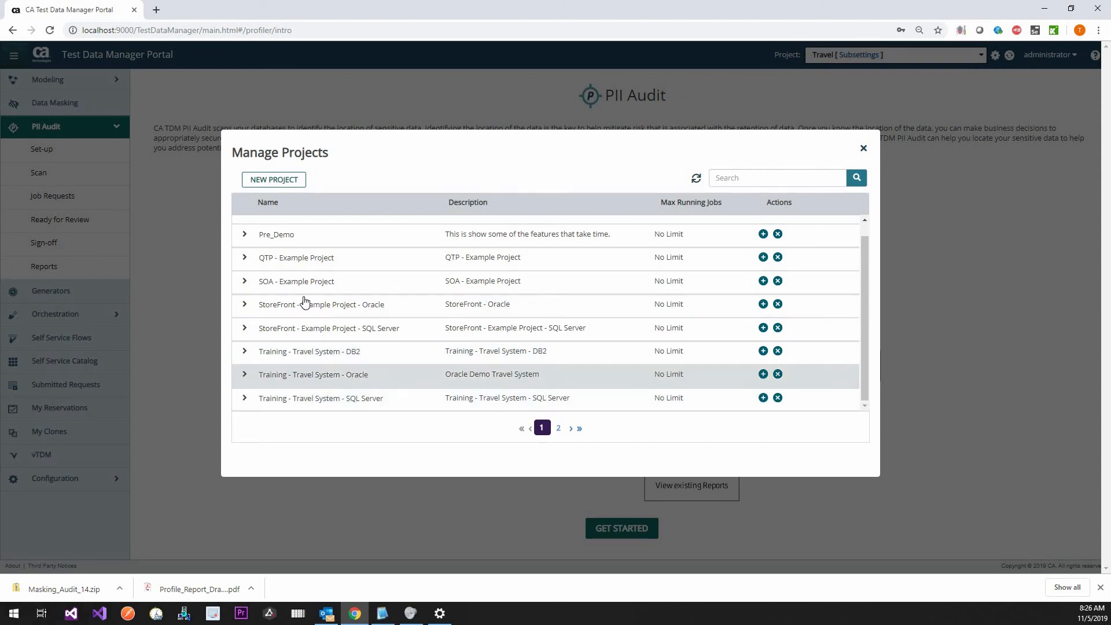
{"action": "scroll", "coordinate": [303, 300], "scroll_direction": "up", "scroll_amount": 1}
{"action": "scroll", "coordinate": [306, 313], "scroll_direction": "down", "scroll_amount": 1}
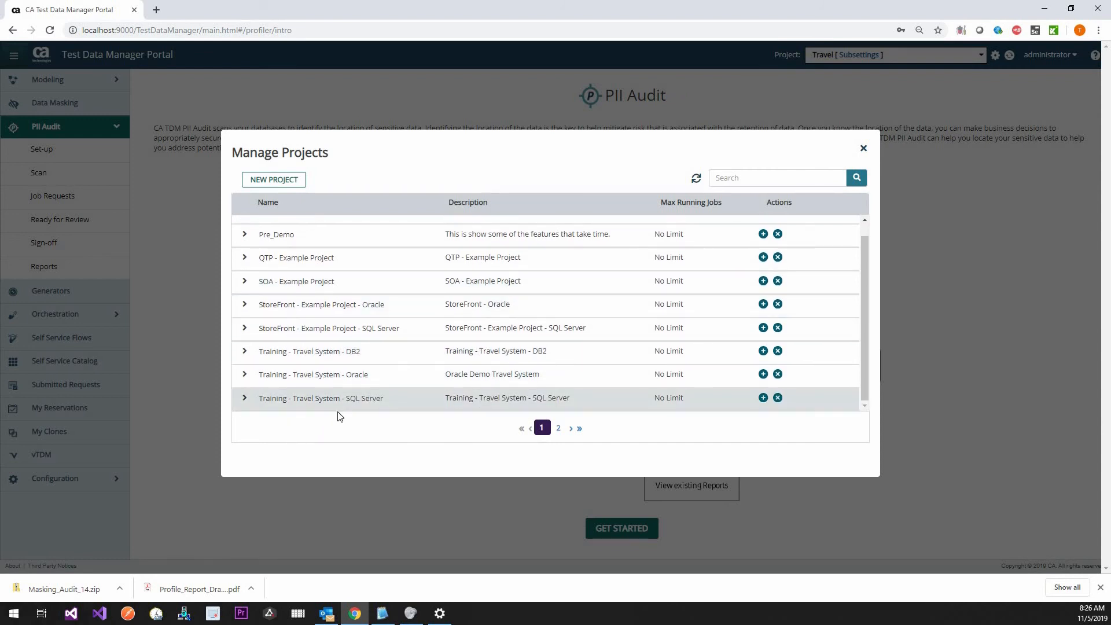
{"action": "left_click", "coordinate": [560, 429]}
{"action": "left_click", "coordinate": [244, 225]}
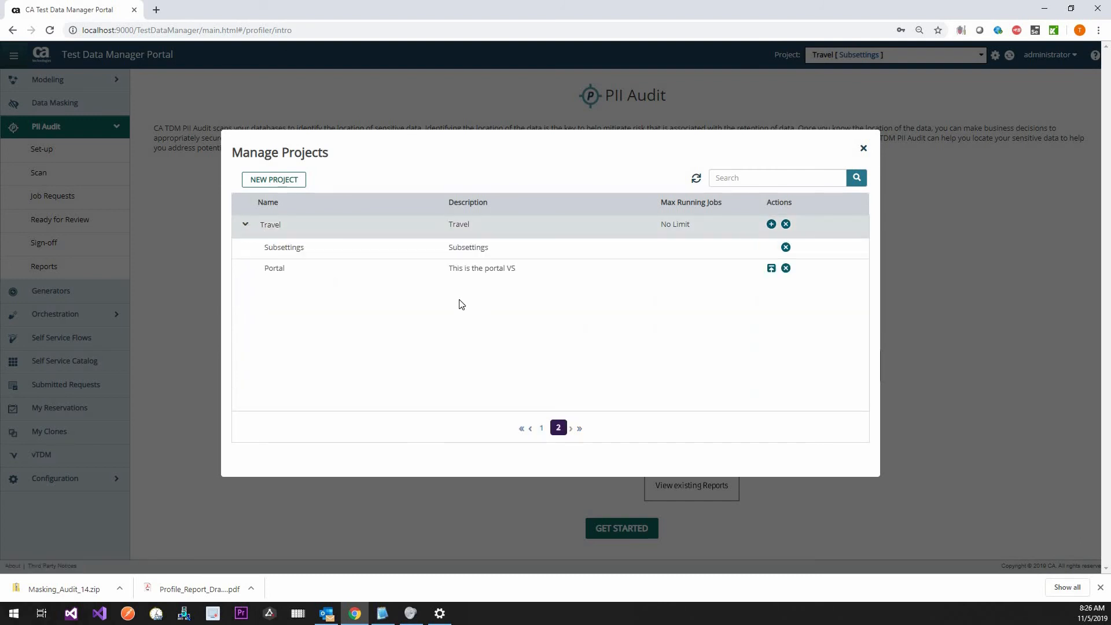
Create a new version of the Travel project named PII Audit, without a description, and close project management.
{"action": "left_click", "coordinate": [772, 224]}
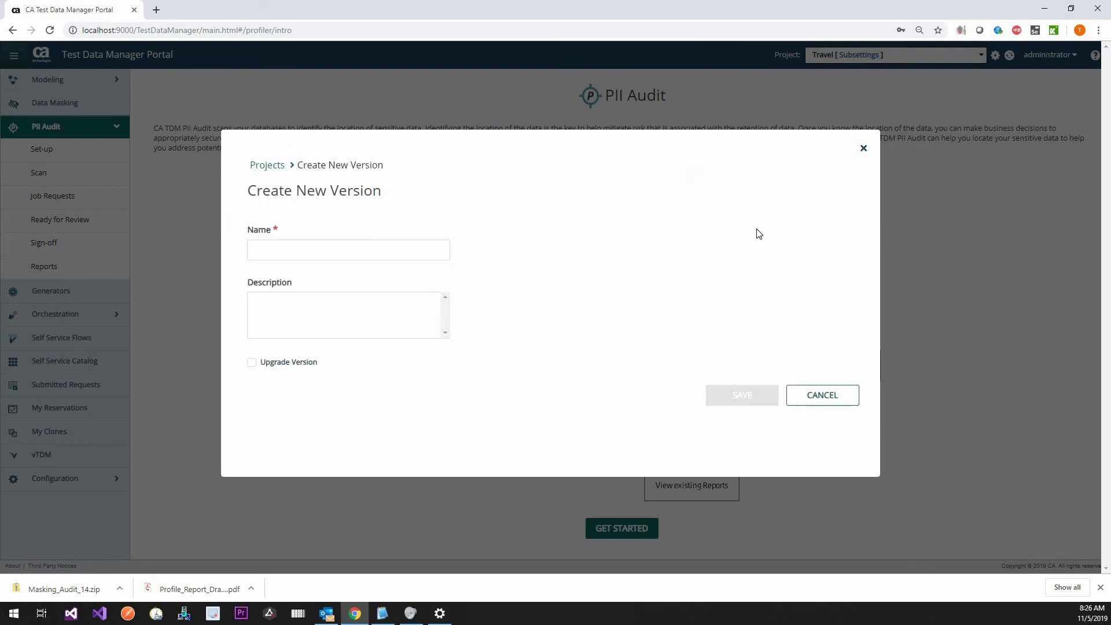
{"action": "left_click", "coordinate": [422, 257]}
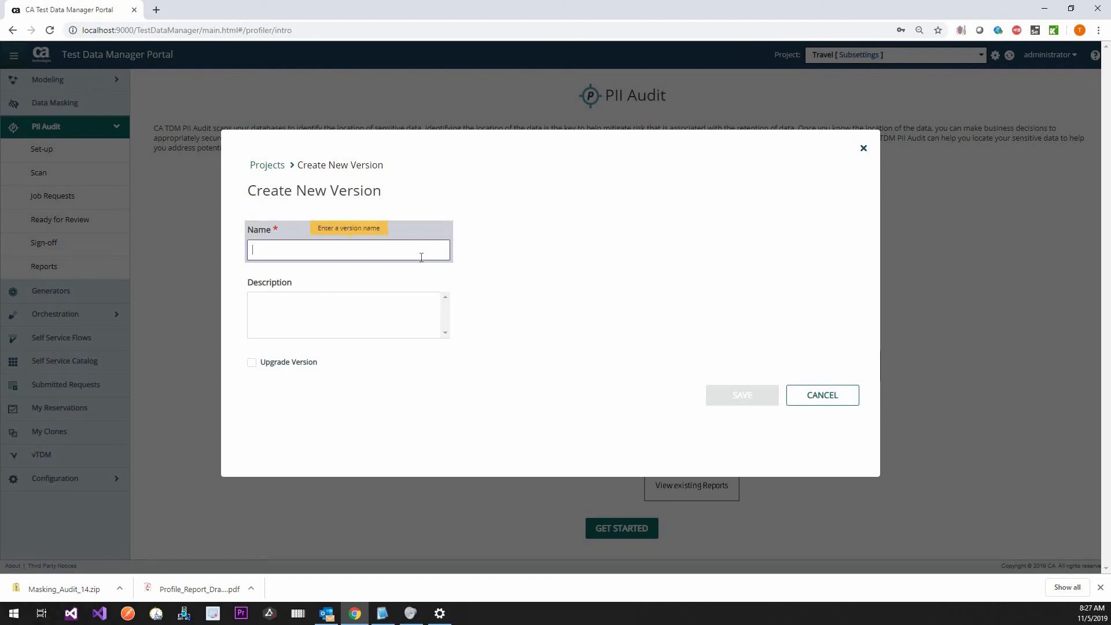
{"action": "type", "text": "PII Au"}
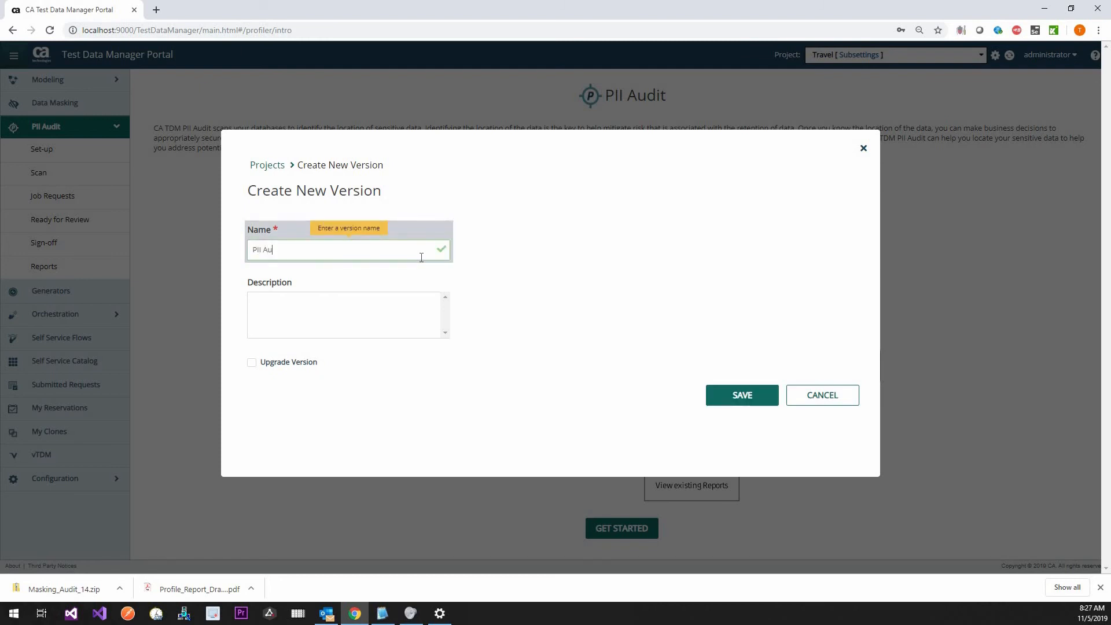
{"action": "type", "text": "dit"}
{"action": "key", "text": "Tab"}
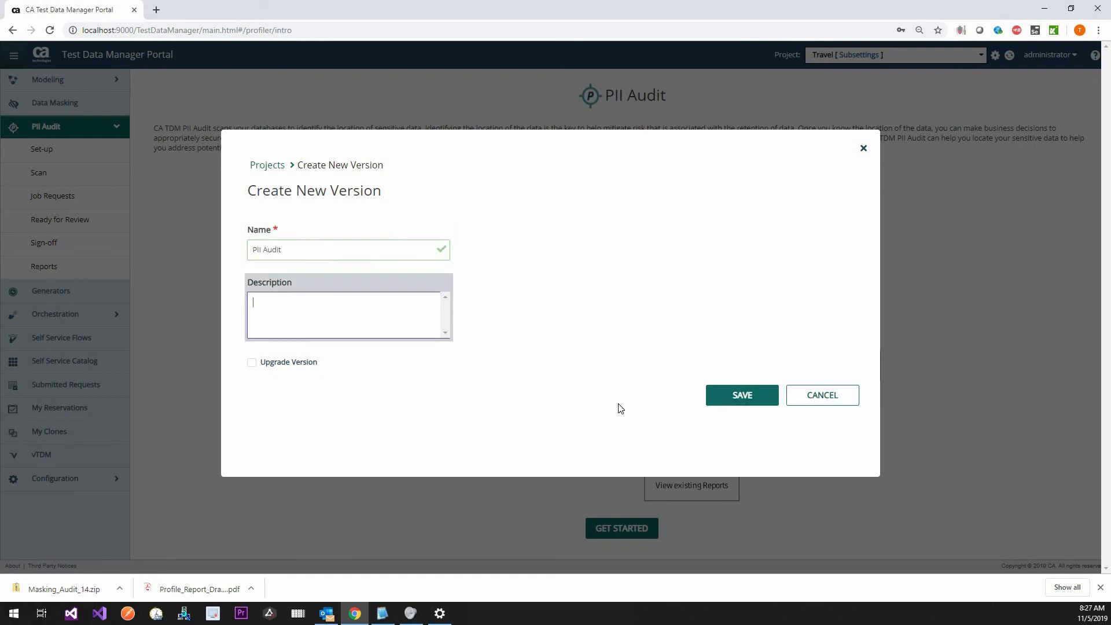
{"action": "left_click", "coordinate": [718, 398]}
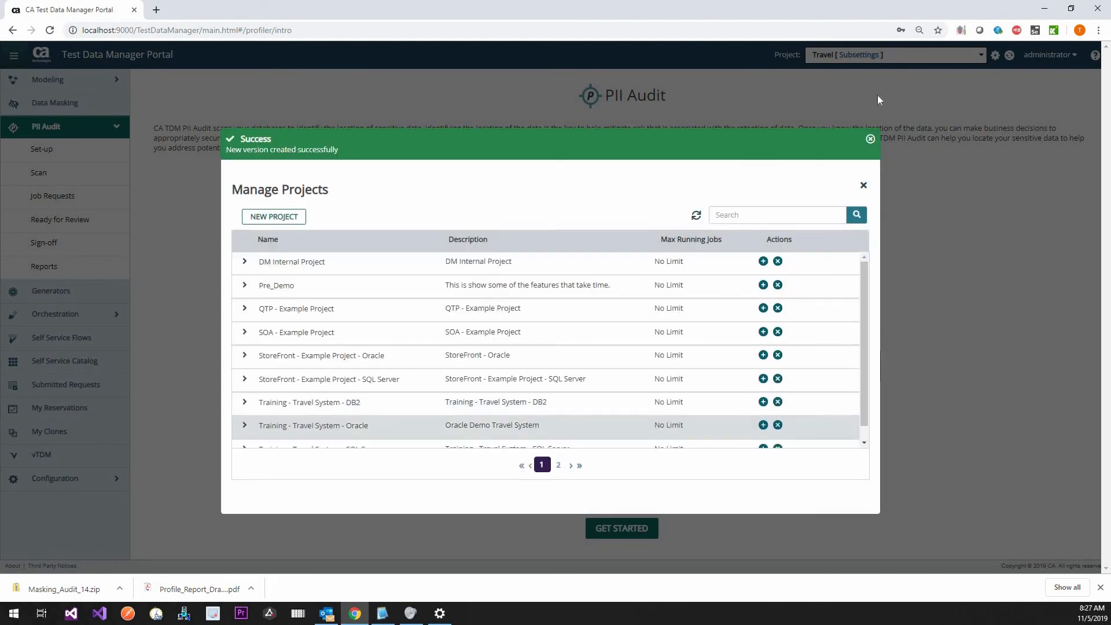
{"action": "left_click", "coordinate": [869, 139]}
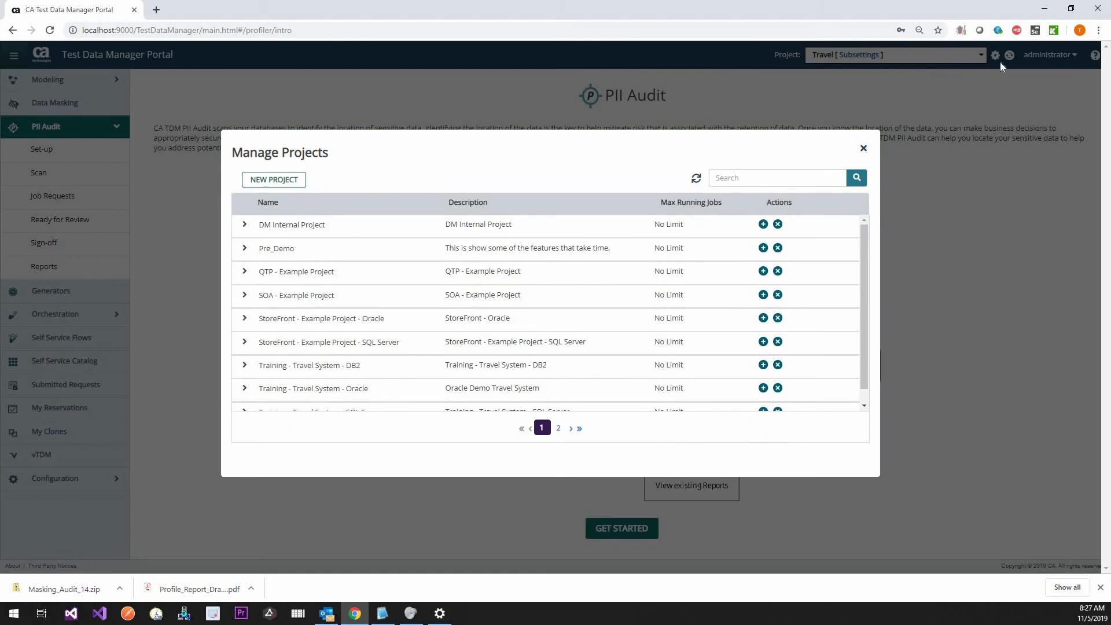
{"action": "left_click", "coordinate": [932, 88]}
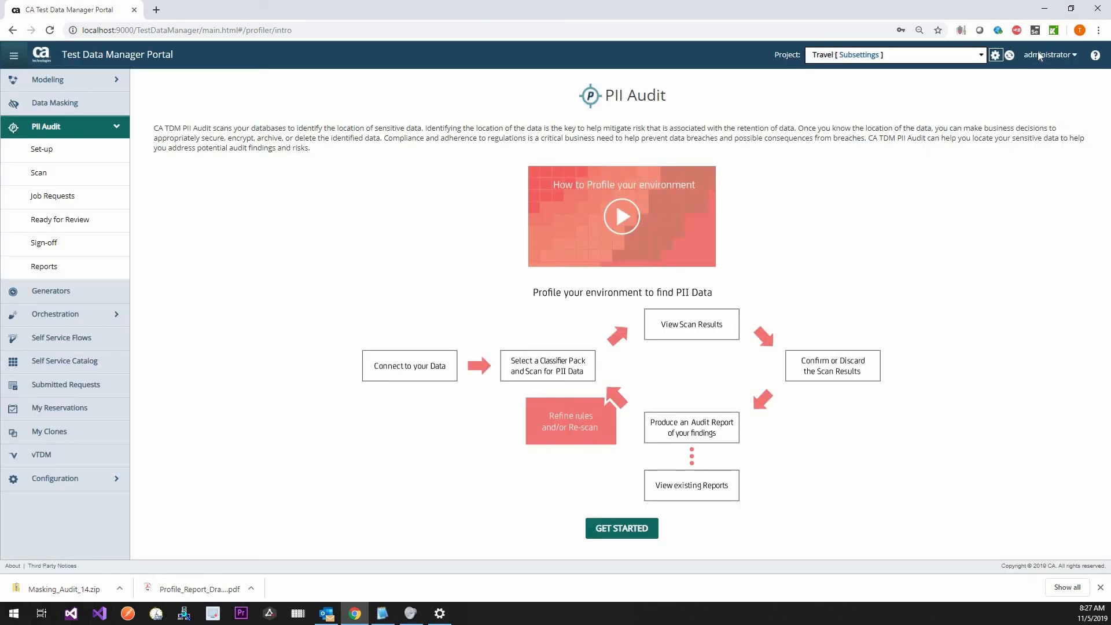
Switch the active project to the PII Audit version of Travel.
{"action": "left_click", "coordinate": [957, 59]}
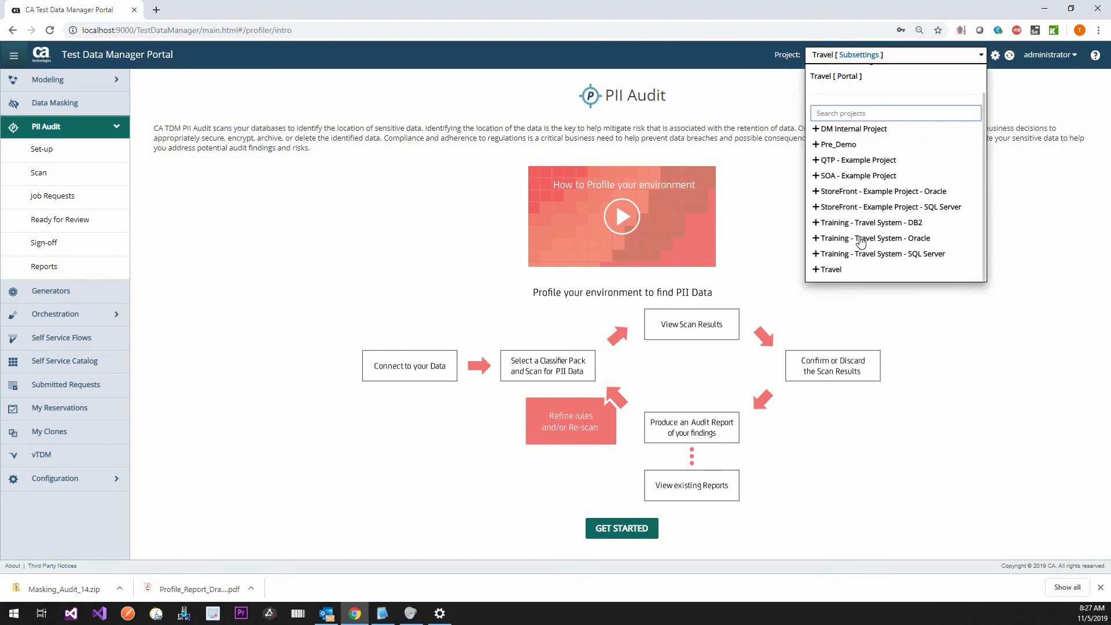
{"action": "left_click", "coordinate": [856, 269]}
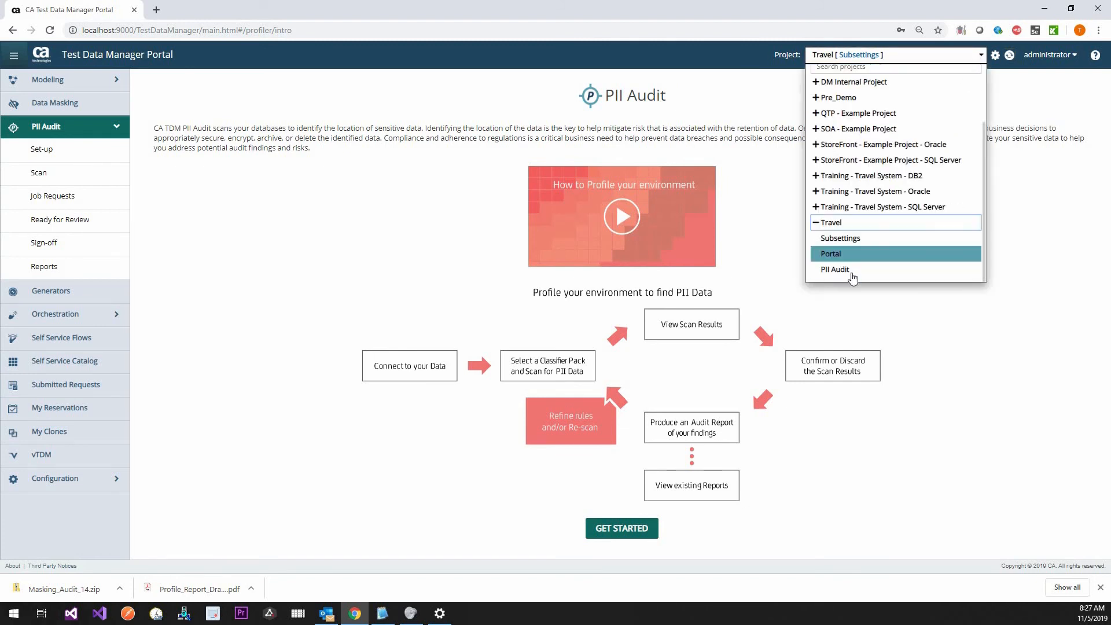
{"action": "left_click", "coordinate": [852, 273]}
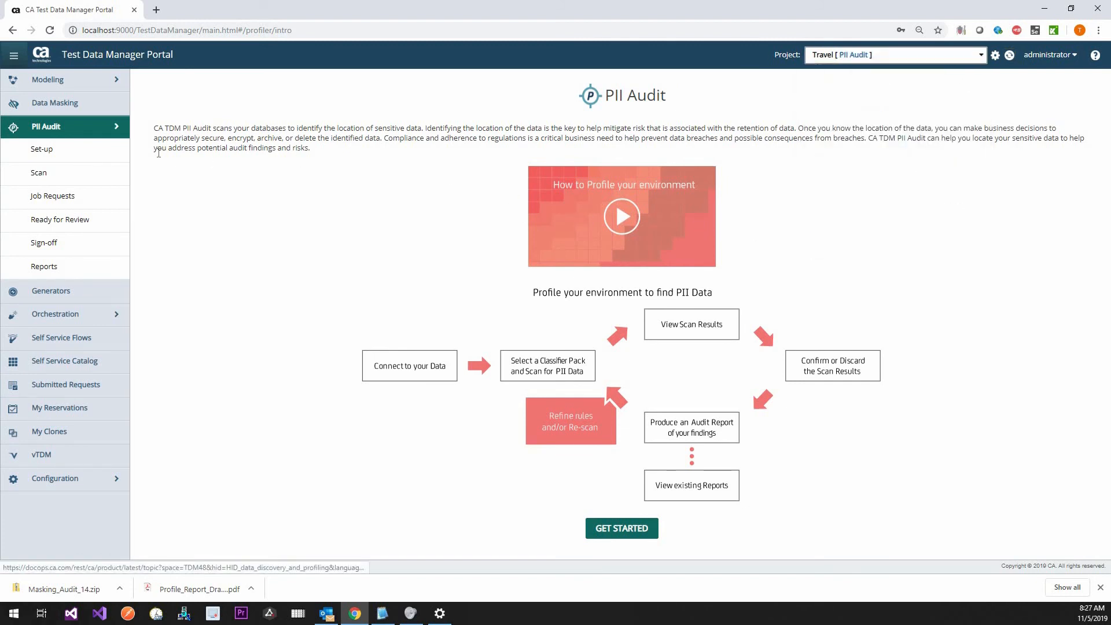
Start the PII data scan set-up using connection profiles as the source, selecting the Travel_E profile and the USA classifier pack.
{"action": "left_click", "coordinate": [83, 153]}
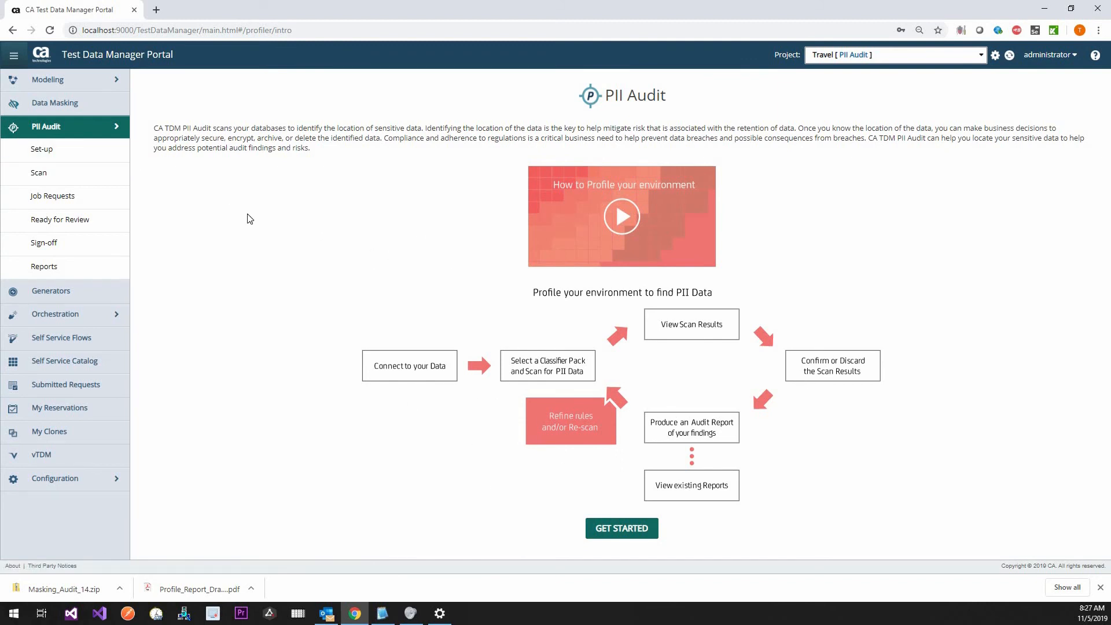
{"action": "left_click", "coordinate": [618, 540]}
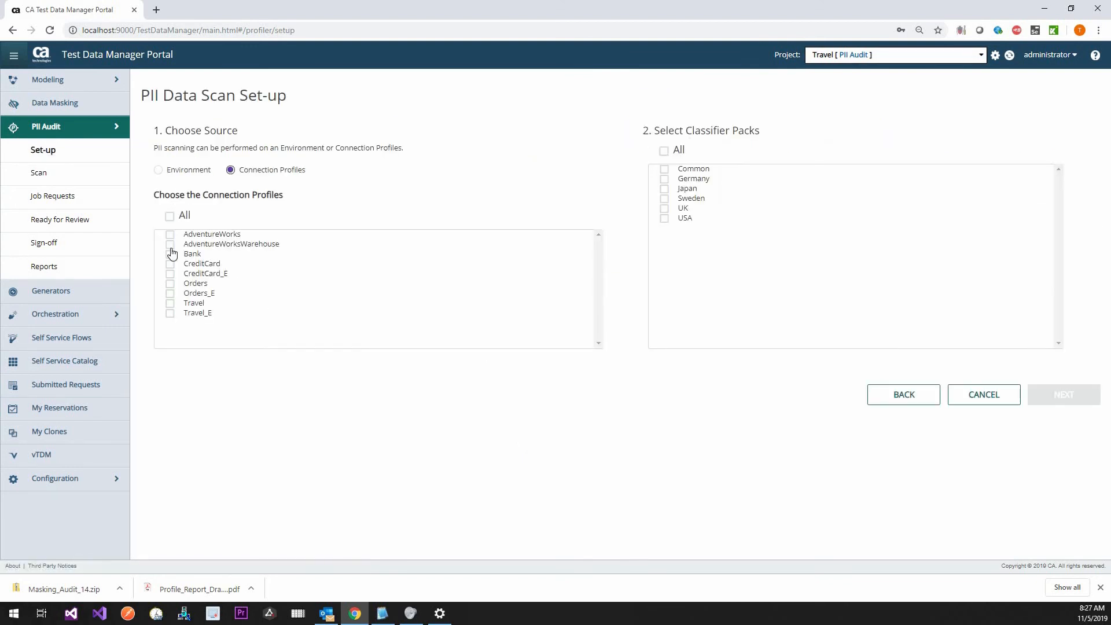
{"action": "left_click", "coordinate": [174, 175]}
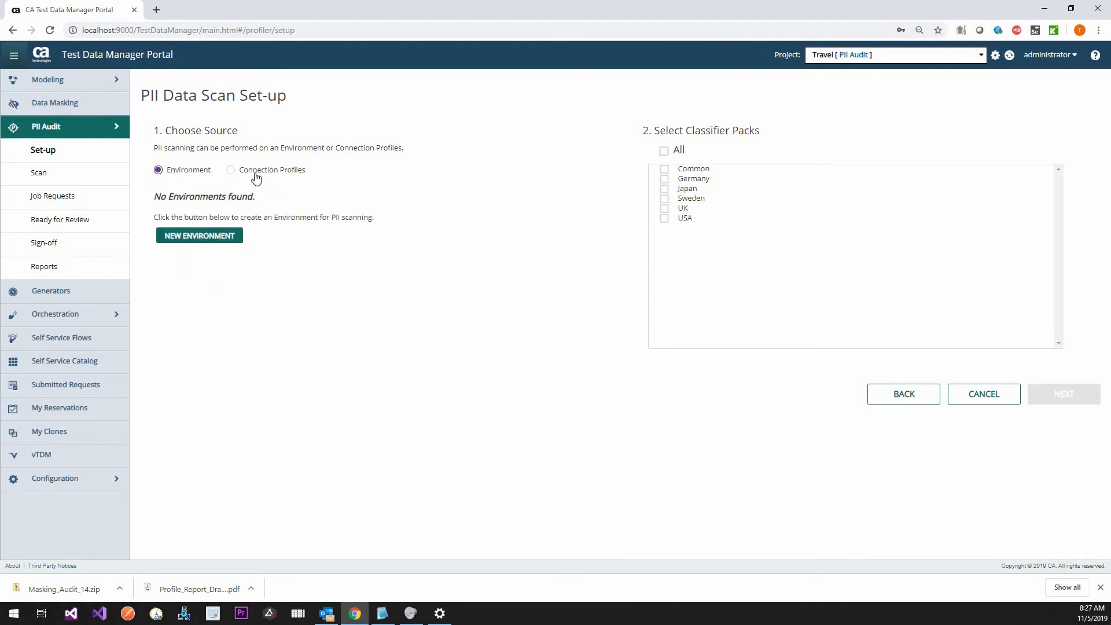
{"action": "left_click", "coordinate": [256, 176]}
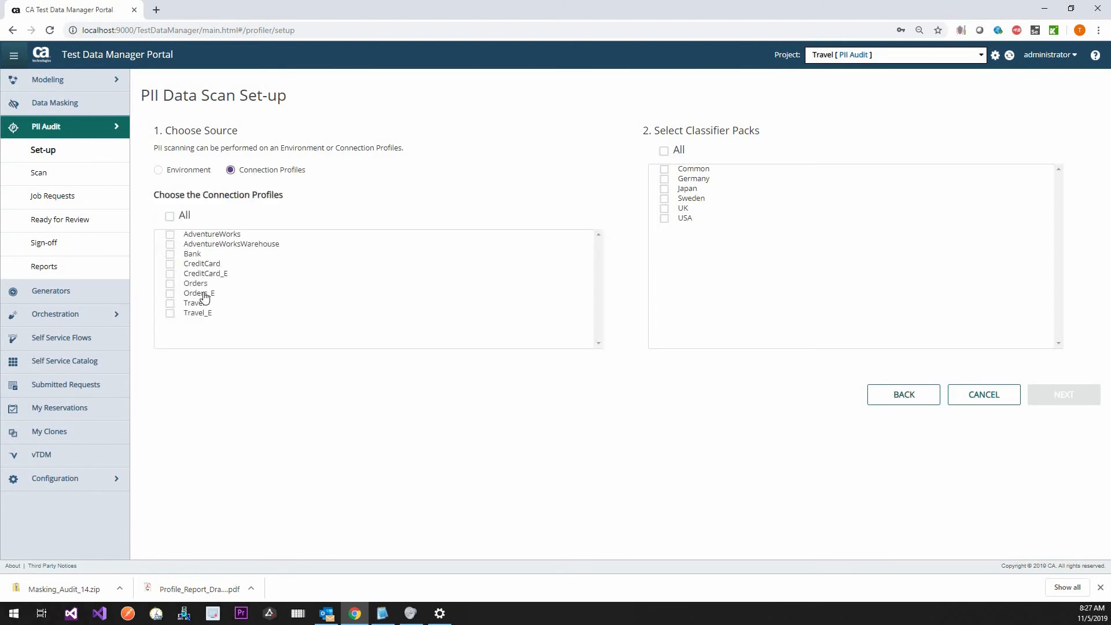
{"action": "left_click", "coordinate": [172, 315]}
{"action": "left_click", "coordinate": [57, 479]}
{"action": "scroll", "coordinate": [74, 494], "scroll_direction": "down", "scroll_amount": 2}
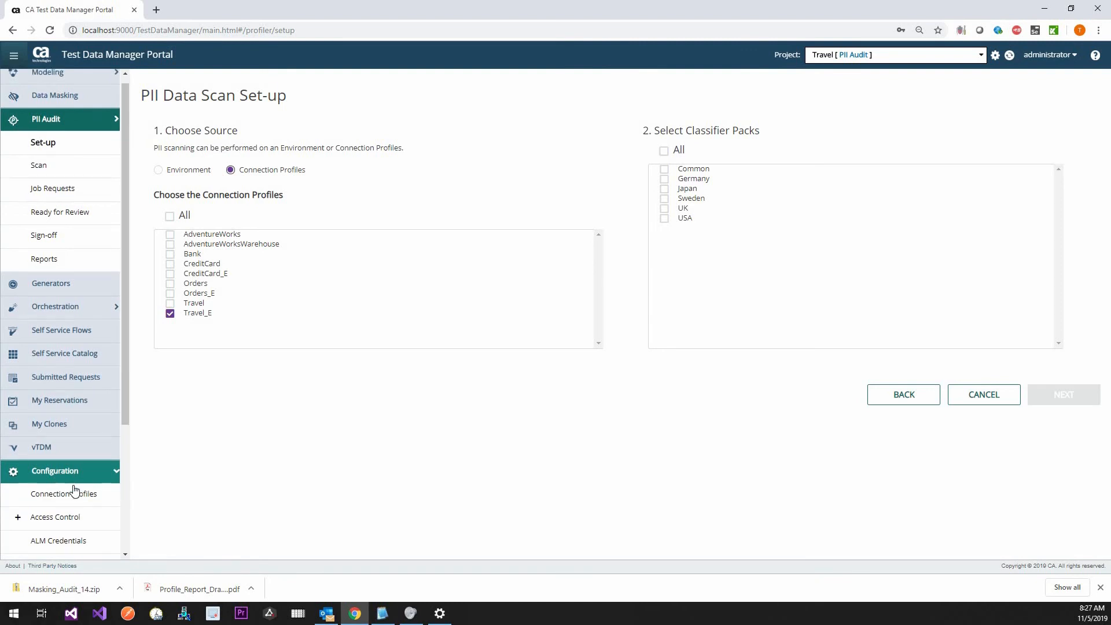
{"action": "scroll", "coordinate": [74, 491], "scroll_direction": "down", "scroll_amount": 1}
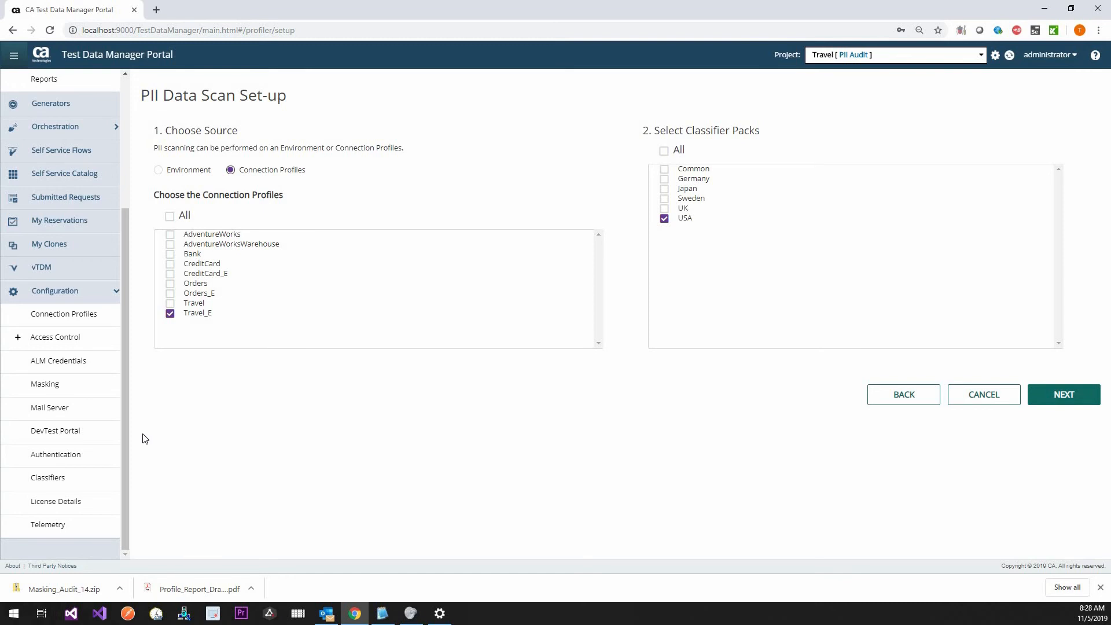
Examine the imported classifiers in each pack, including UK and USA, and return to the PII scan set-up.
{"action": "left_click", "coordinate": [75, 488]}
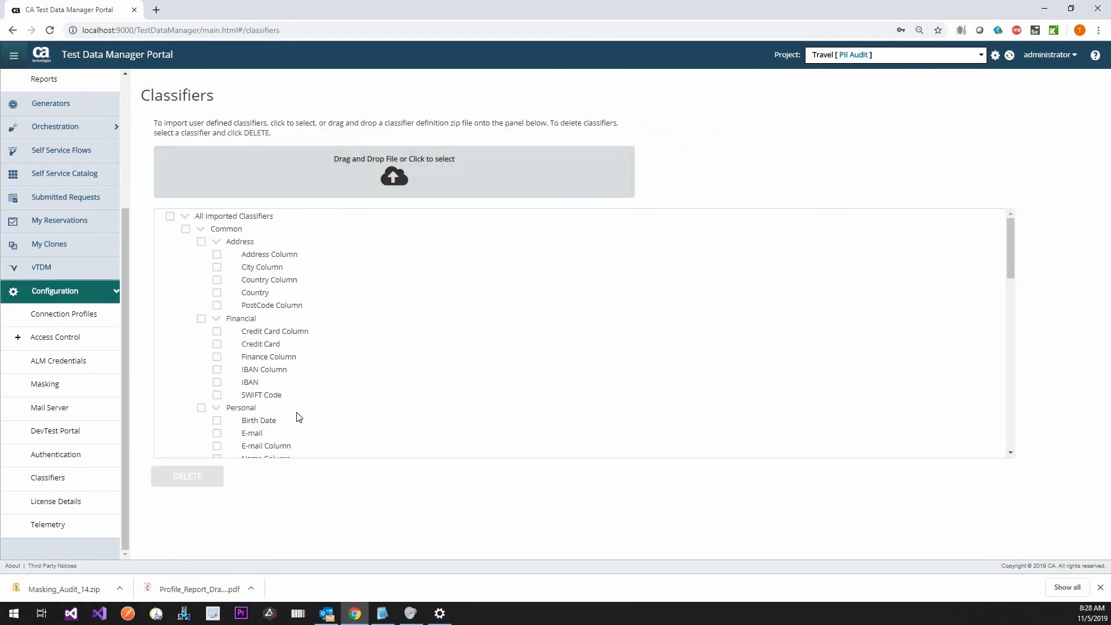
{"action": "scroll", "coordinate": [298, 416], "scroll_direction": "down", "scroll_amount": 10}
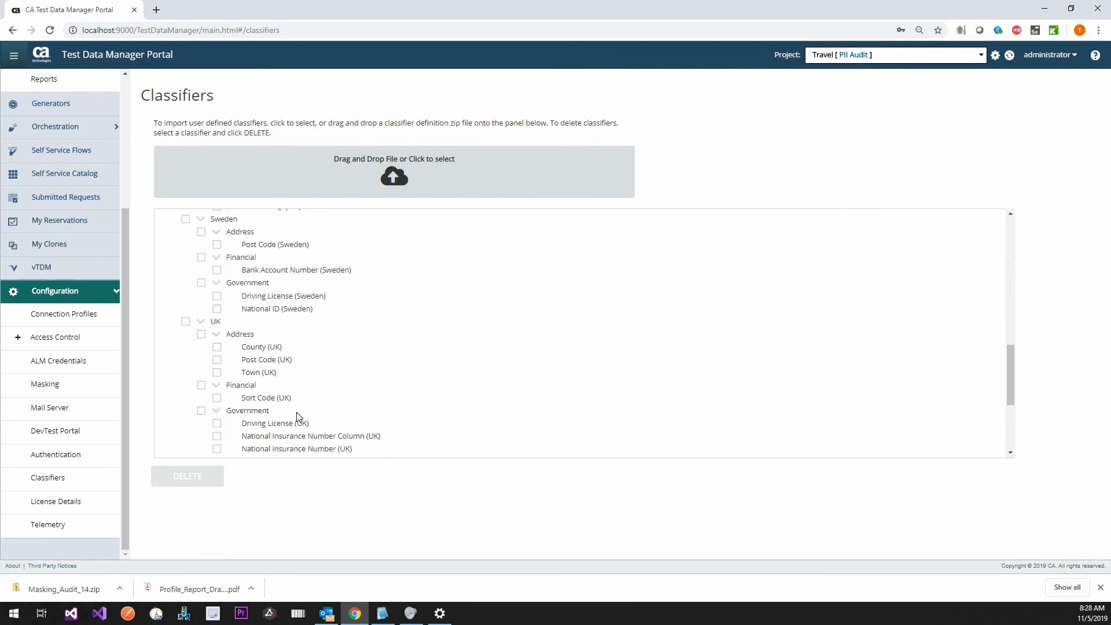
{"action": "scroll", "coordinate": [261, 379], "scroll_direction": "down", "scroll_amount": 3}
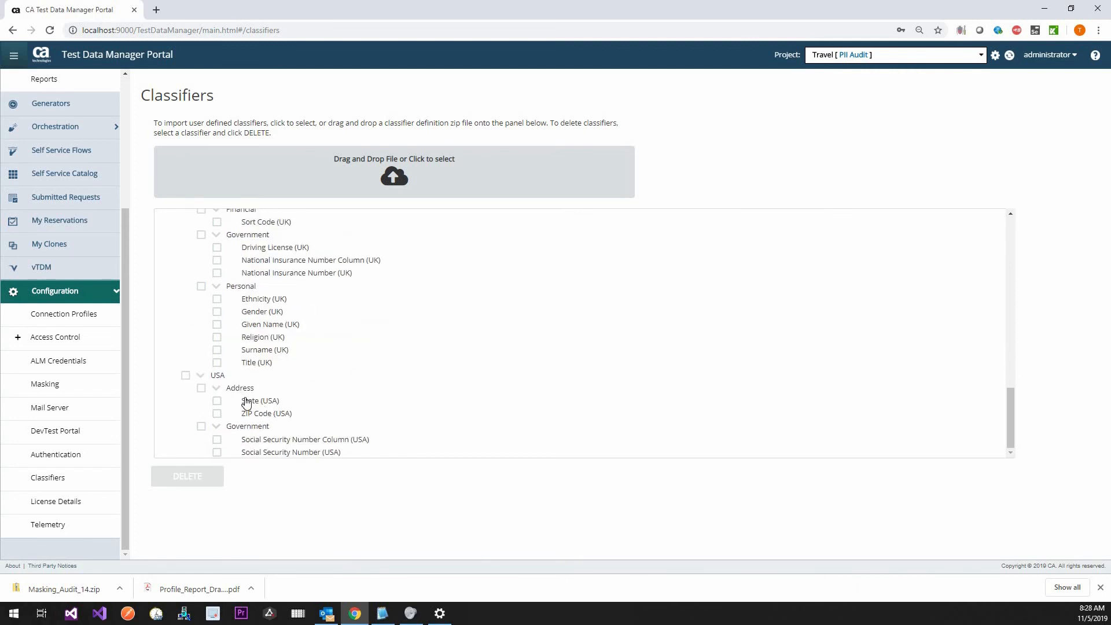
{"action": "scroll", "coordinate": [253, 412], "scroll_direction": "up", "scroll_amount": 3}
{"action": "scroll", "coordinate": [251, 446], "scroll_direction": "down", "scroll_amount": 3}
{"action": "scroll", "coordinate": [254, 437], "scroll_direction": "up", "scroll_amount": 1}
{"action": "scroll", "coordinate": [258, 434], "scroll_direction": "up", "scroll_amount": 5}
{"action": "scroll", "coordinate": [257, 431], "scroll_direction": "up", "scroll_amount": 6}
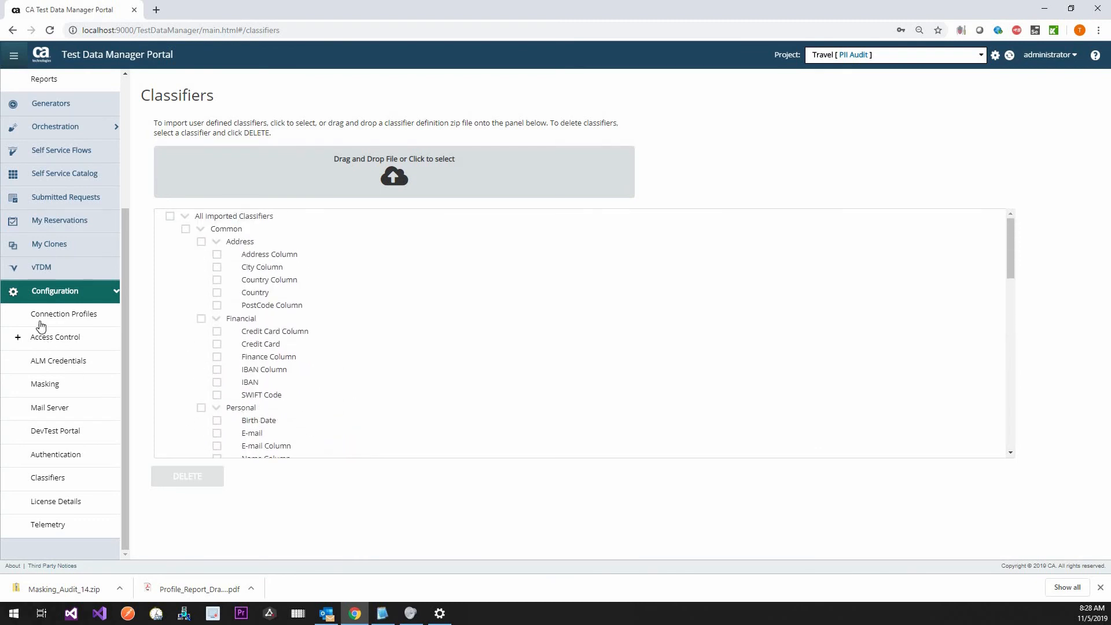
{"action": "scroll", "coordinate": [35, 174], "scroll_direction": "up", "scroll_amount": 3}
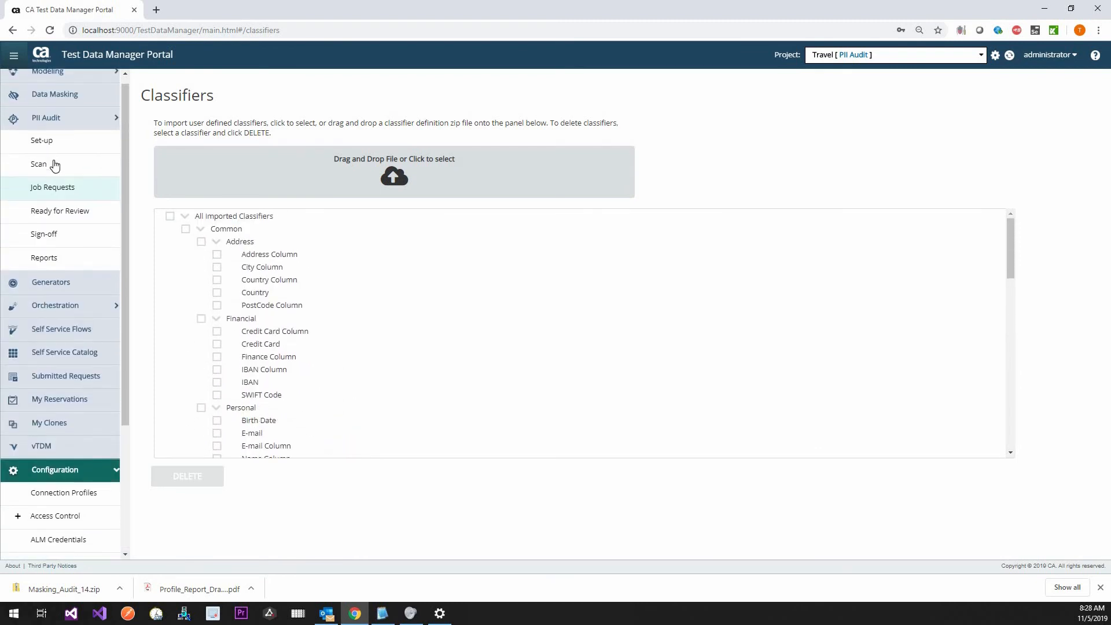
{"action": "left_click", "coordinate": [23, 152]}
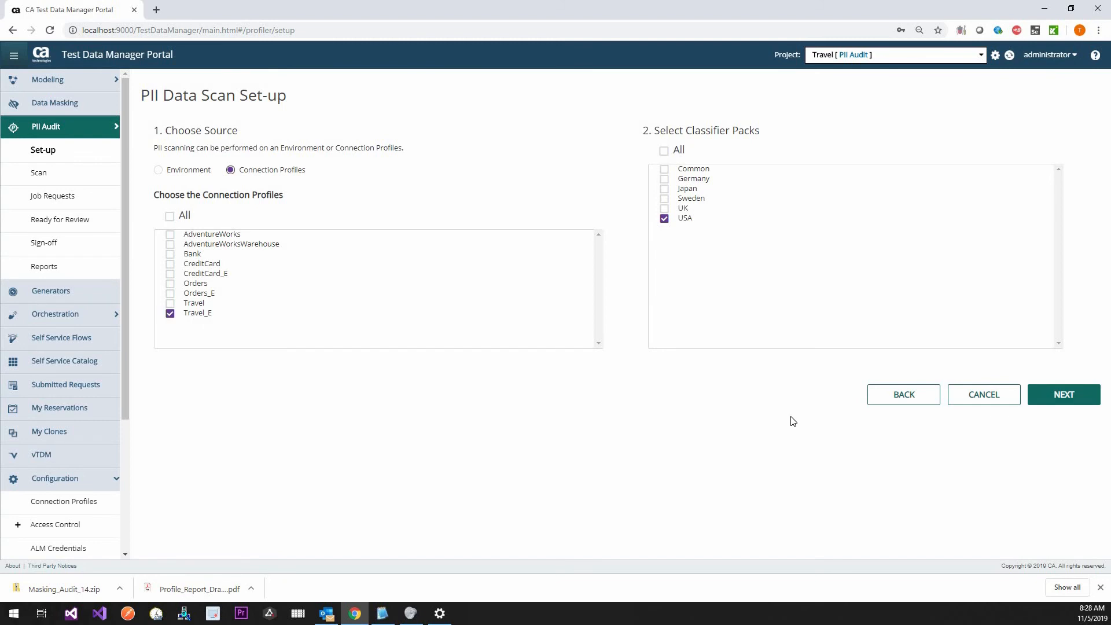
Complete the scan set-up with column names and data at Basic level, no row limit, no stored samples and all tables, and submit it.
{"action": "left_click", "coordinate": [1057, 400]}
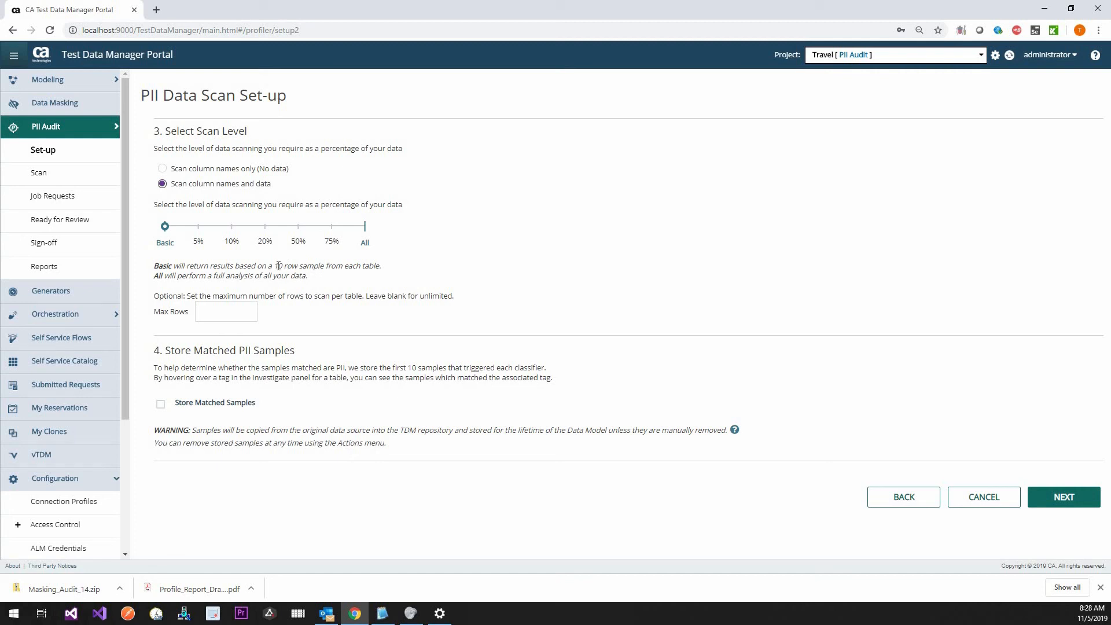
{"action": "left_click_drag", "start_coordinate": [279, 265], "coordinate": [292, 265]}
{"action": "left_click", "coordinate": [248, 311]}
{"action": "left_click_drag", "start_coordinate": [276, 268], "coordinate": [291, 268]}
{"action": "left_click", "coordinate": [1050, 499]}
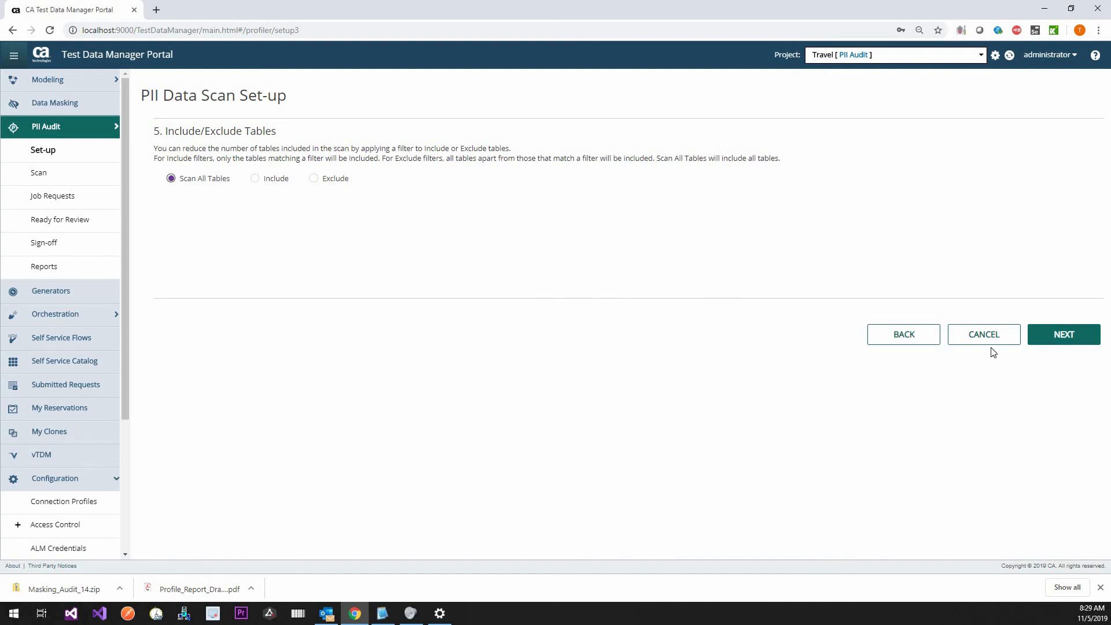
{"action": "left_click", "coordinate": [1047, 342]}
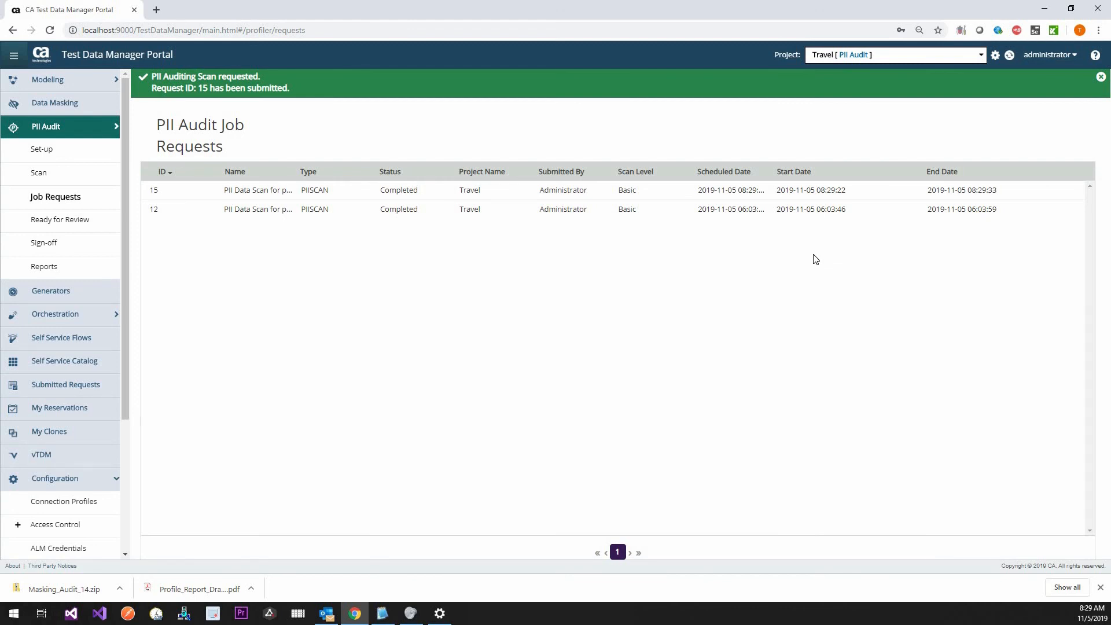
Check the additional information of the new PII scan job and the earlier one in the job requests.
{"action": "left_click", "coordinate": [725, 197]}
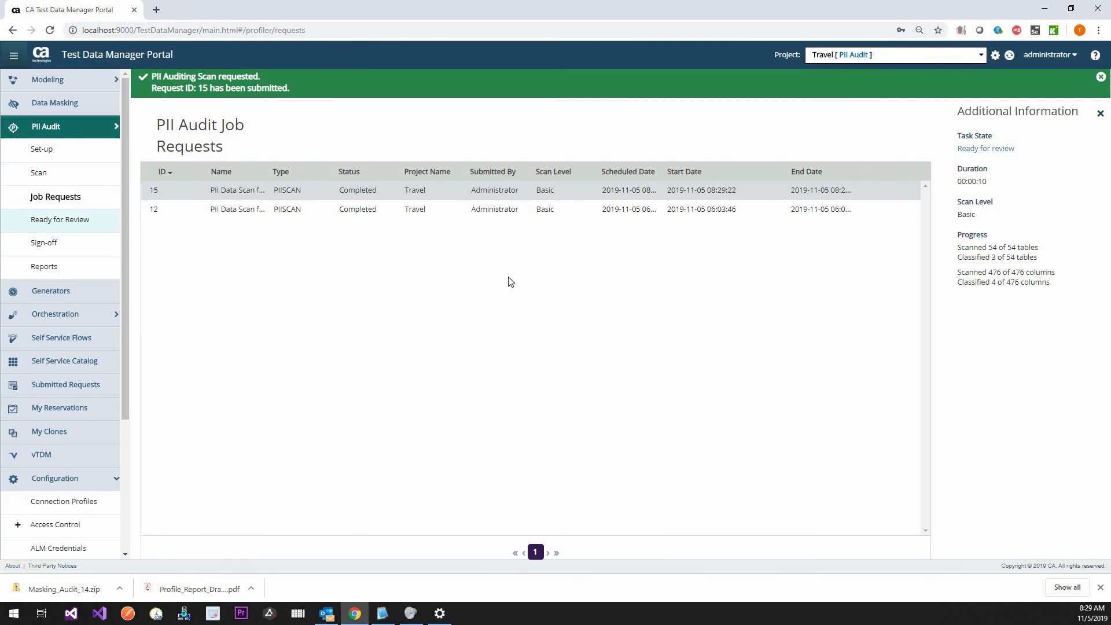
{"action": "left_click", "coordinate": [566, 208]}
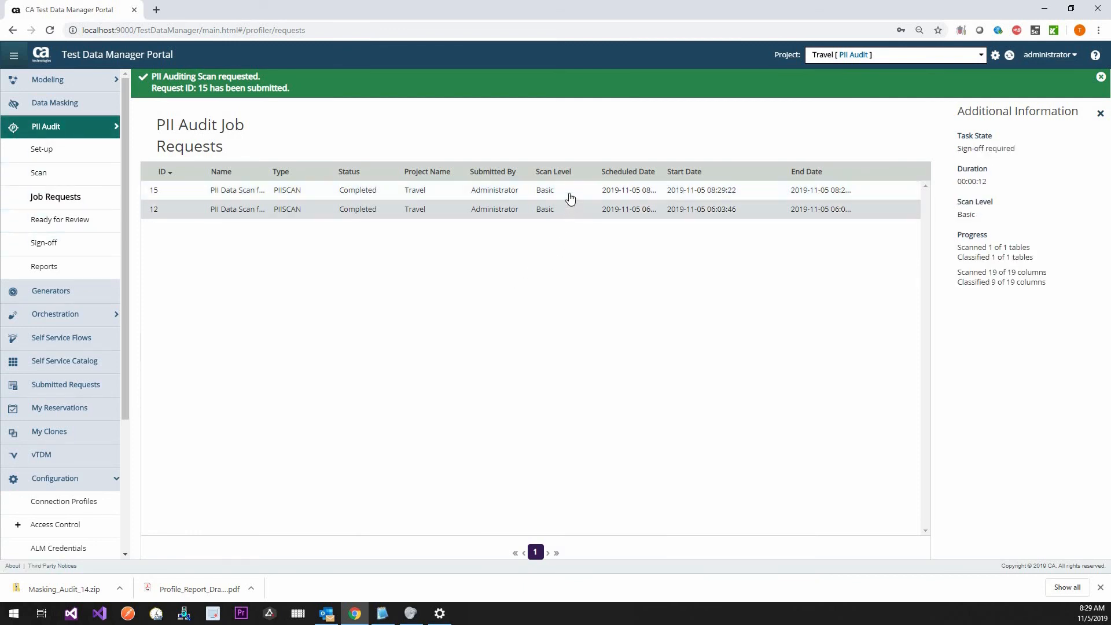
Check the table and column progress of scan job 15 and open its results for review.
{"action": "left_click", "coordinate": [568, 192]}
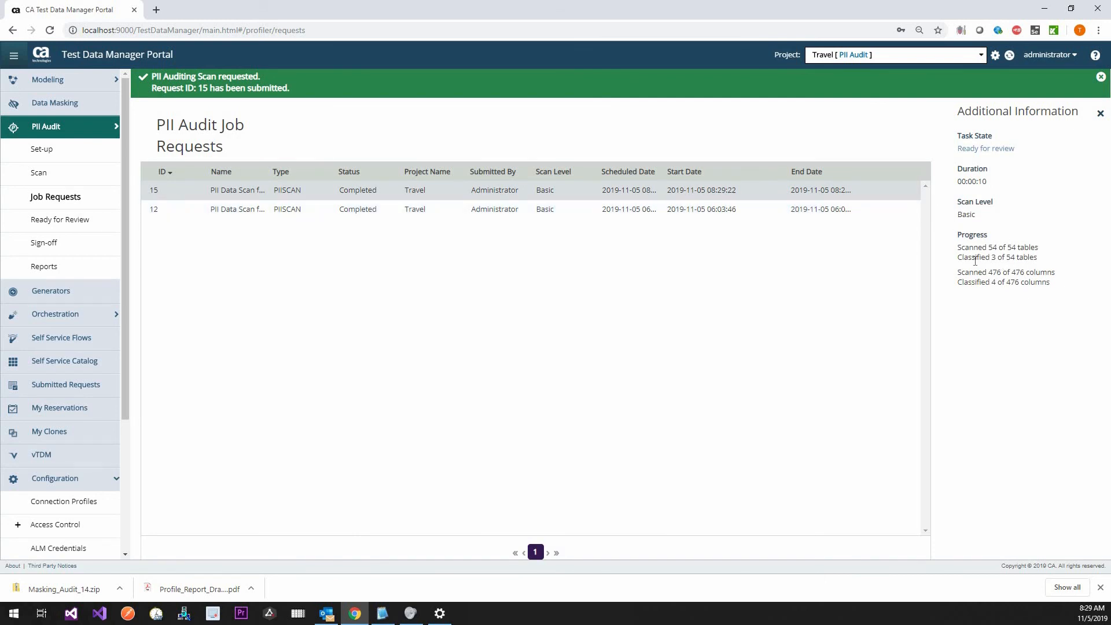
{"action": "left_click_drag", "start_coordinate": [975, 257], "coordinate": [1071, 259]}
{"action": "left_click_drag", "start_coordinate": [1022, 304], "coordinate": [998, 272]}
{"action": "left_click", "coordinate": [1009, 149]}
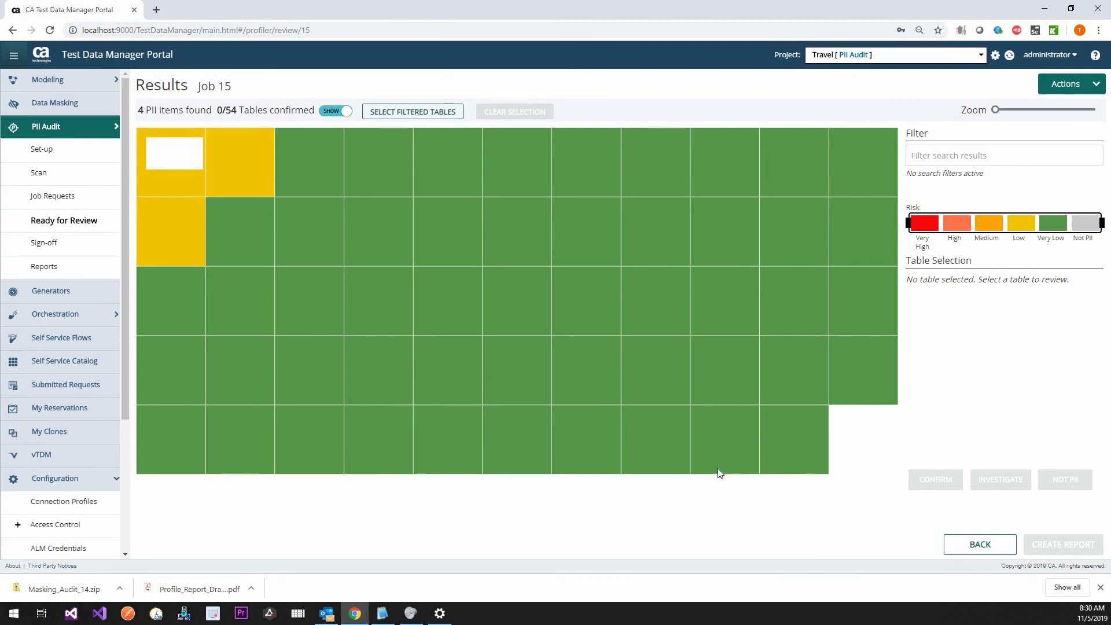
Filter the job results by risk to show only Medium and Low risk tables.
{"action": "mouse_move", "coordinate": [728, 420]}
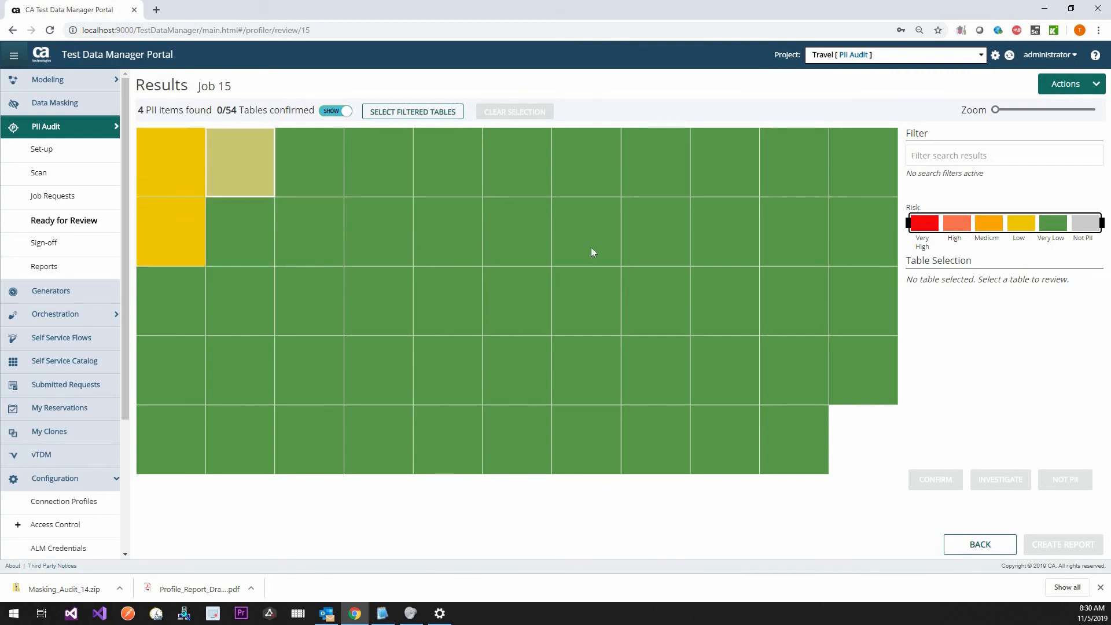
{"action": "left_click_drag", "start_coordinate": [917, 231], "coordinate": [975, 231]}
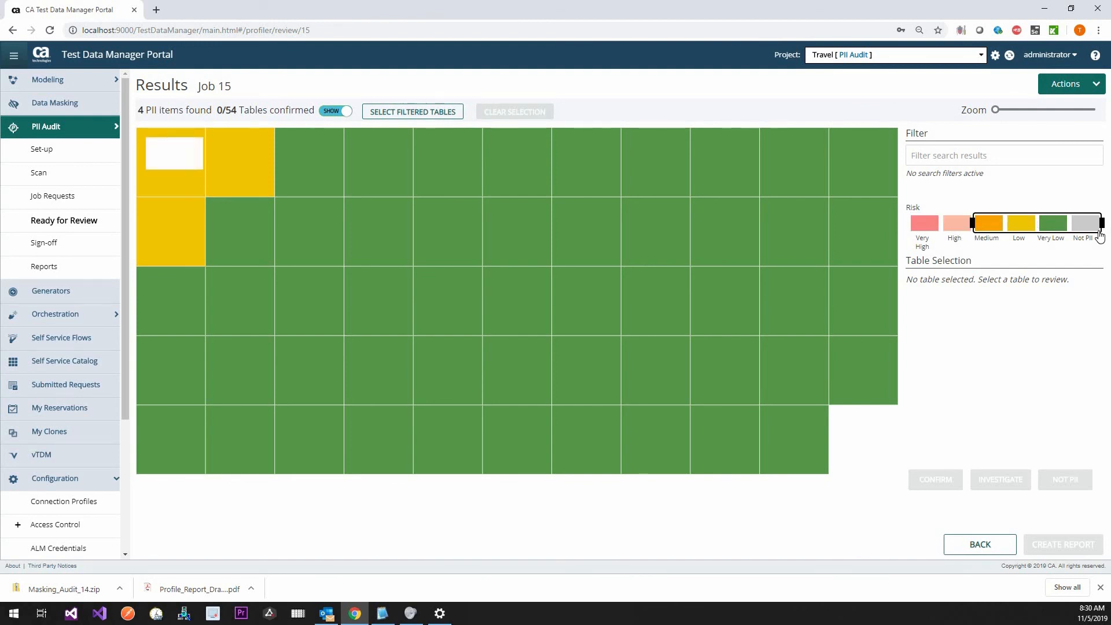
{"action": "left_click_drag", "start_coordinate": [1105, 228], "coordinate": [1038, 223]}
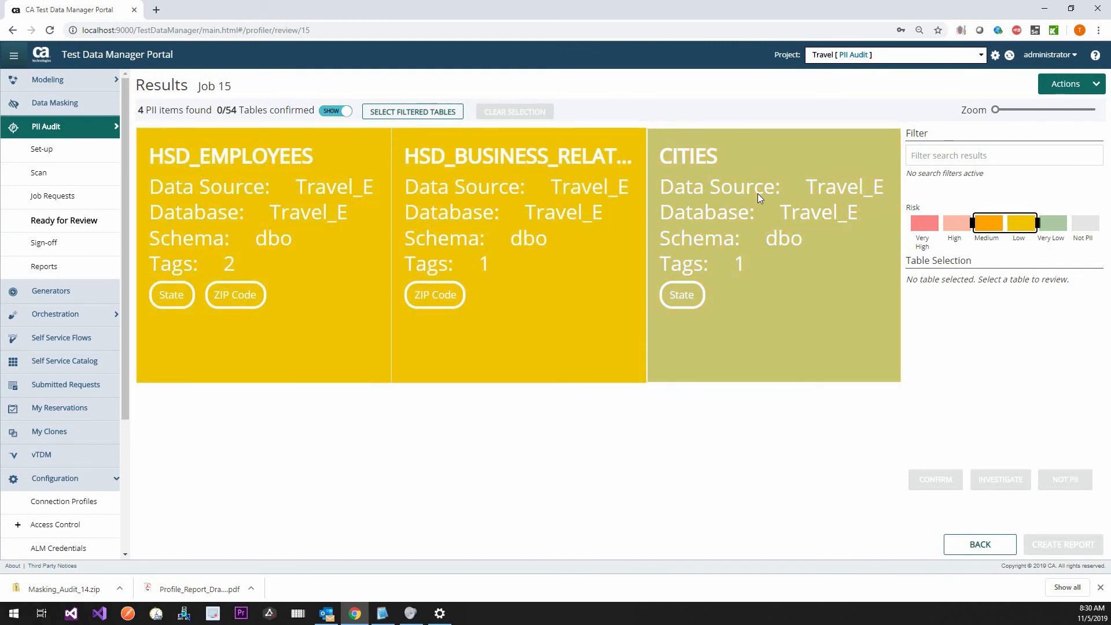
Open the HSD_EMPLOYEES table details and pin the State tag on CIVIL_STATE and the ZIP Code tag on ZIP_CODE.
{"action": "left_click", "coordinate": [229, 189]}
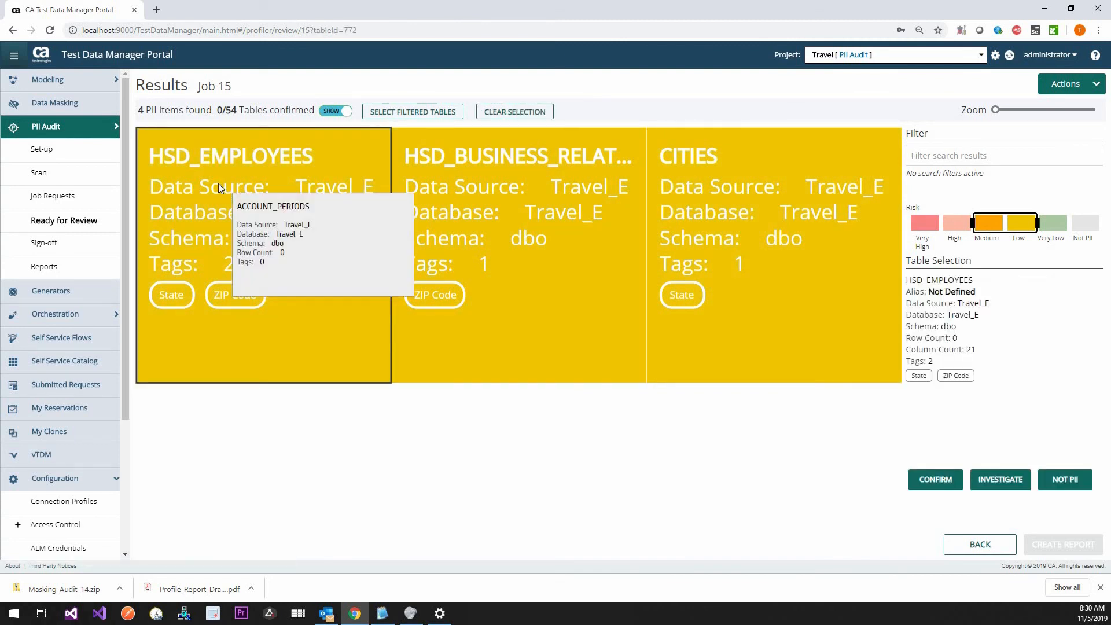
{"action": "double_click", "coordinate": [217, 183]}
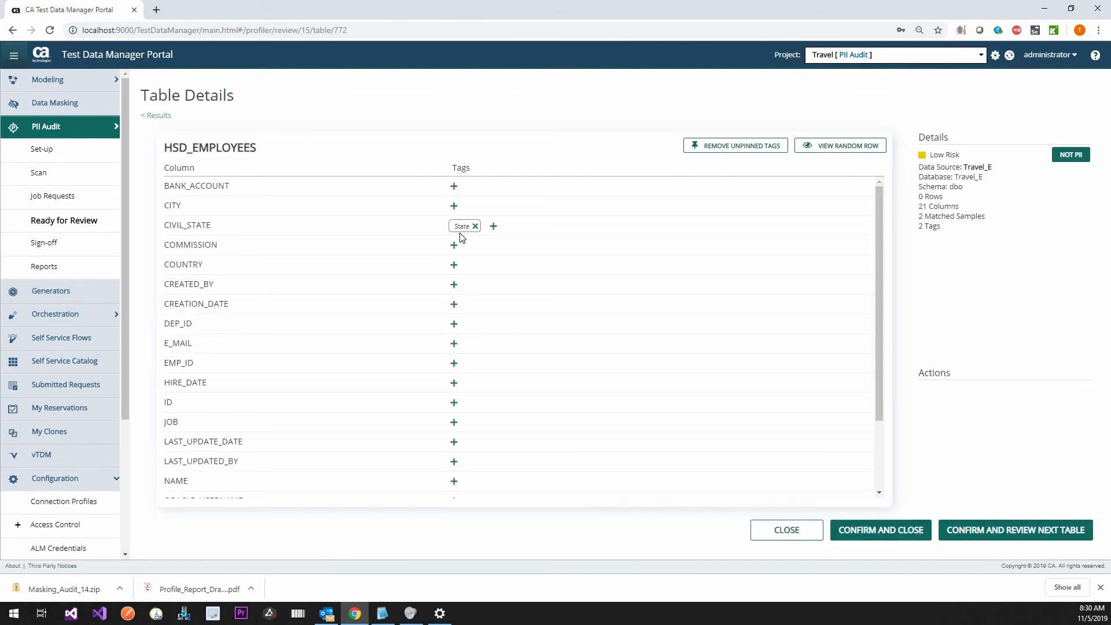
{"action": "mouse_move", "coordinate": [461, 233]}
{"action": "scroll", "coordinate": [352, 251], "scroll_direction": "down", "scroll_amount": 3}
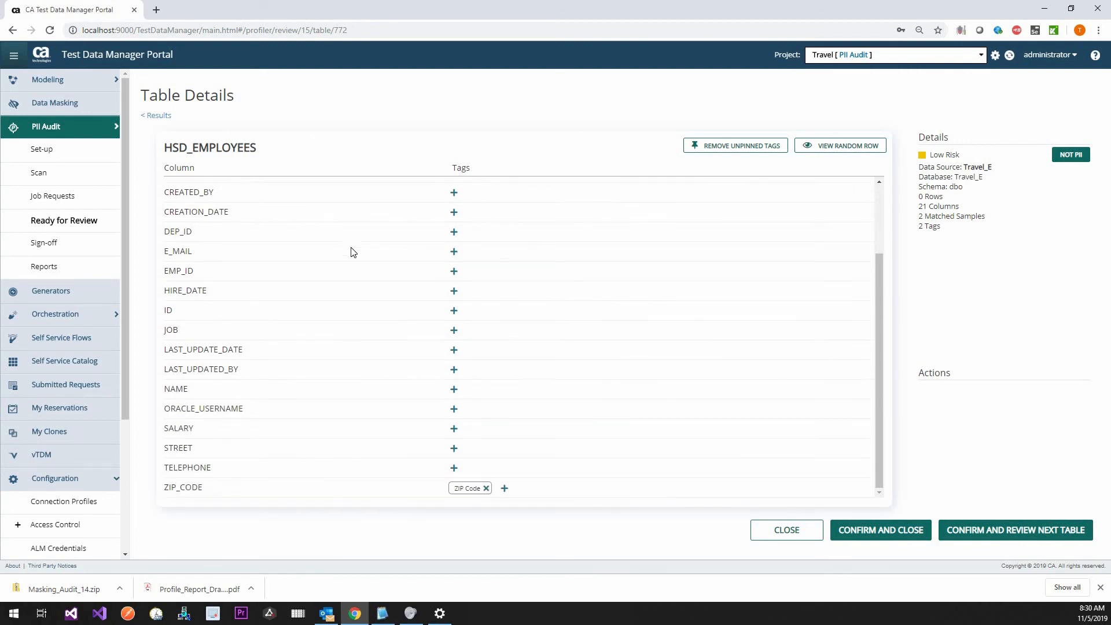
{"action": "scroll", "coordinate": [371, 249], "scroll_direction": "up", "scroll_amount": 3}
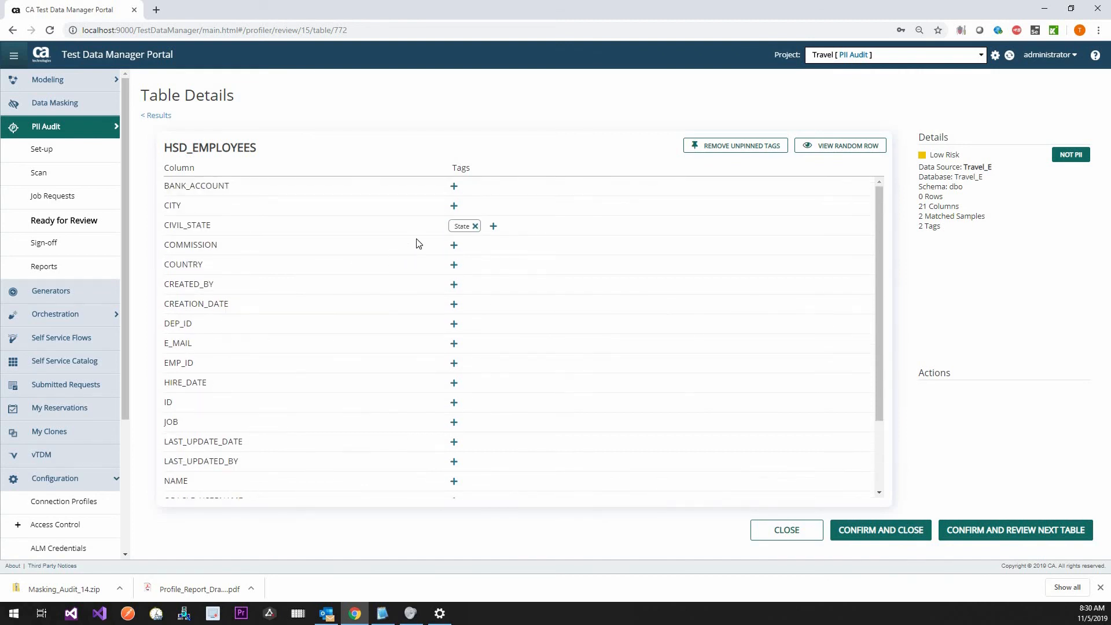
{"action": "left_click", "coordinate": [459, 226]}
{"action": "scroll", "coordinate": [479, 381], "scroll_direction": "down", "scroll_amount": 3}
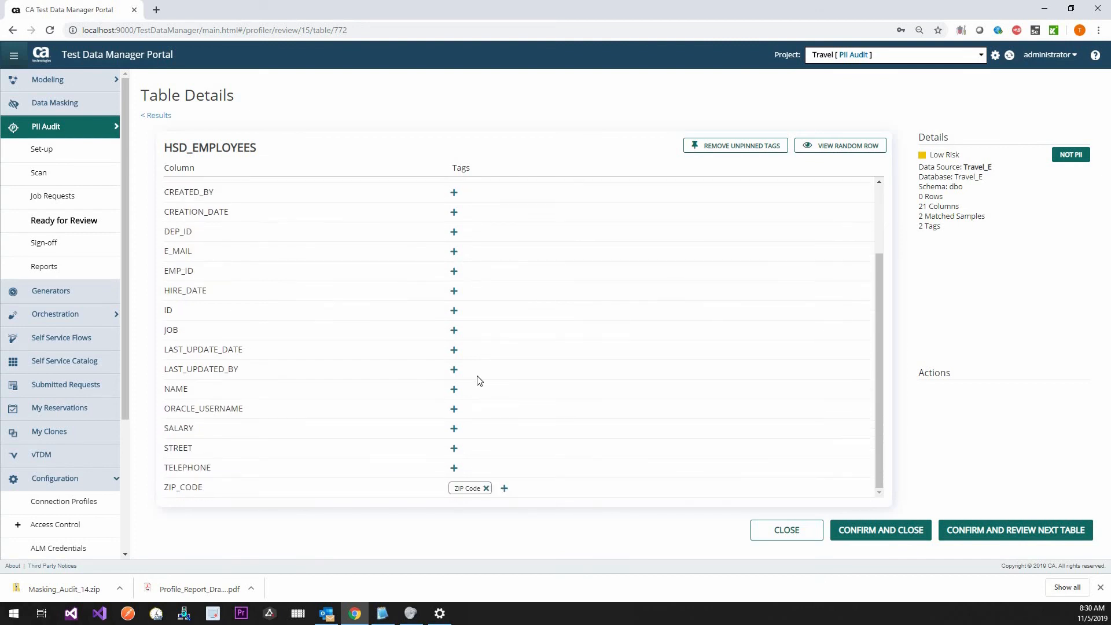
{"action": "left_click", "coordinate": [466, 490]}
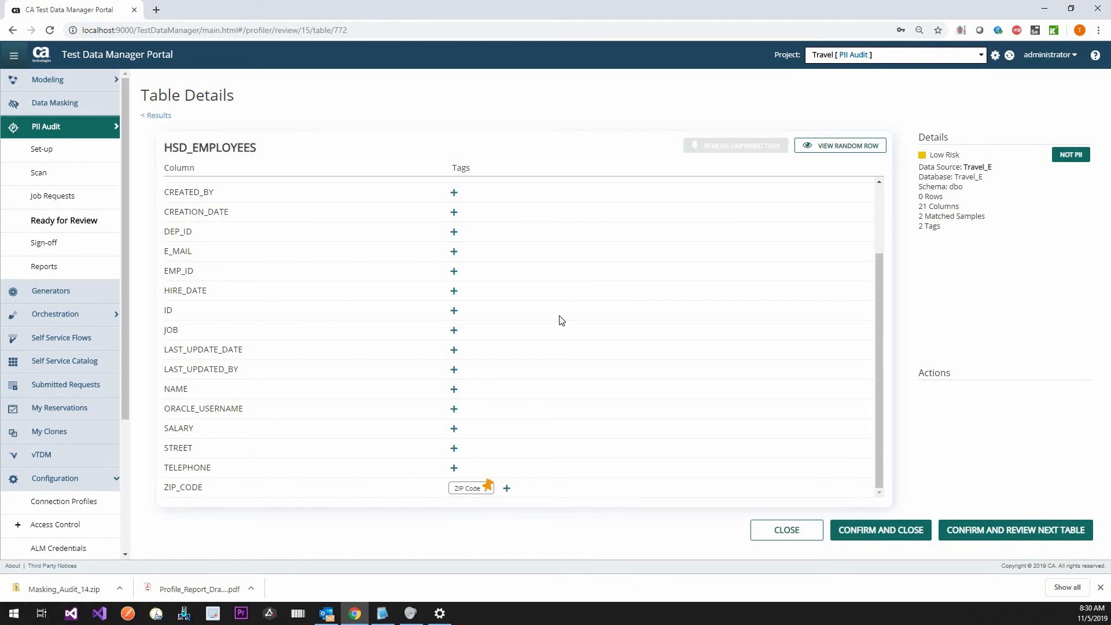
{"action": "scroll", "coordinate": [560, 320], "scroll_direction": "up", "scroll_amount": 3}
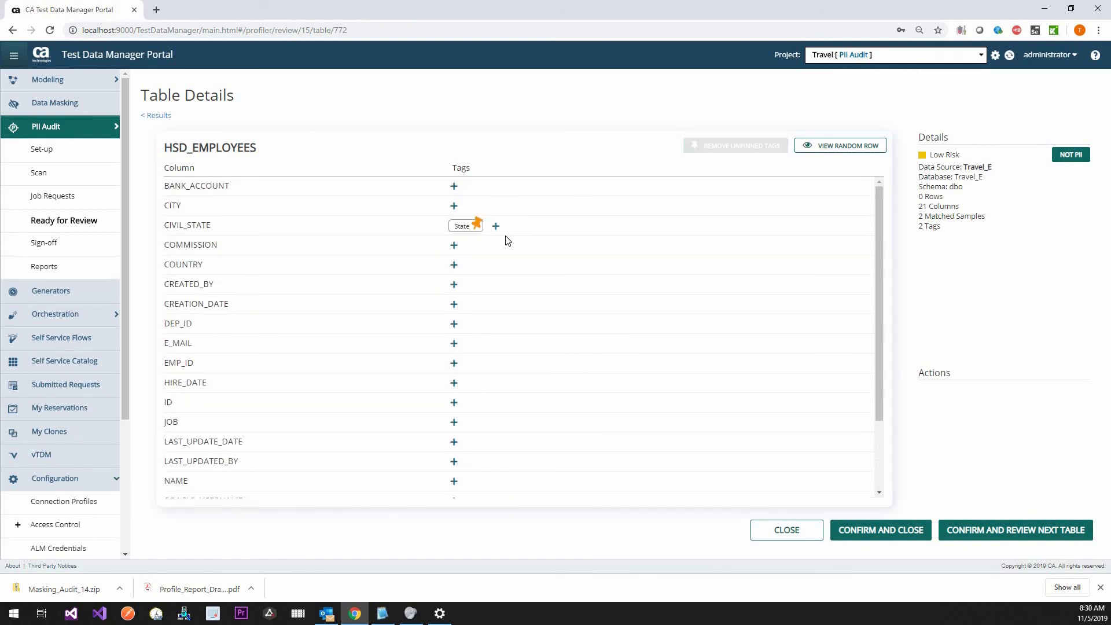
Check a random row of HSD_EMPLOYEES, and confirm the table to move on to reviewing the next one.
{"action": "left_click", "coordinate": [816, 144]}
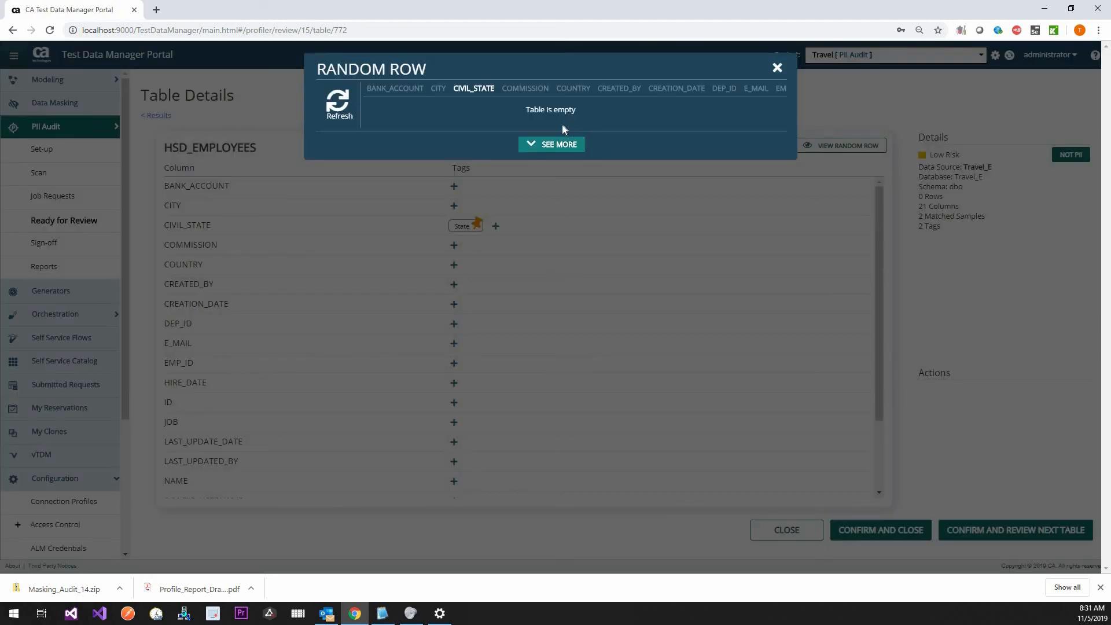
{"action": "left_click", "coordinate": [561, 144]}
{"action": "left_click", "coordinate": [524, 300]}
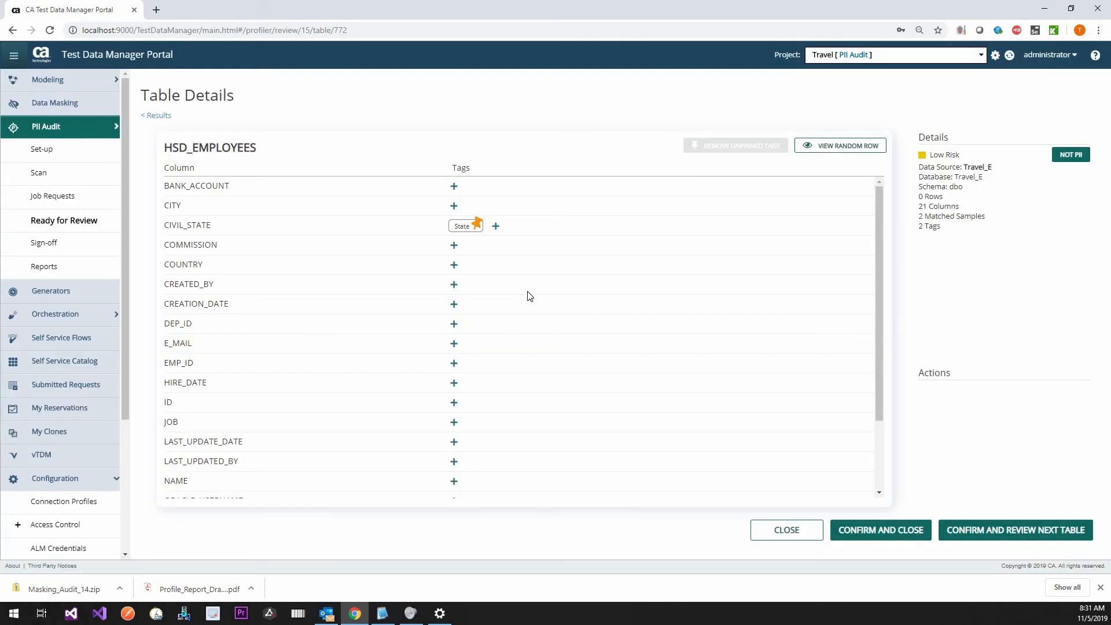
{"action": "scroll", "coordinate": [527, 313], "scroll_direction": "down", "scroll_amount": 3}
{"action": "scroll", "coordinate": [528, 315], "scroll_direction": "up", "scroll_amount": 3}
{"action": "left_click", "coordinate": [971, 536]}
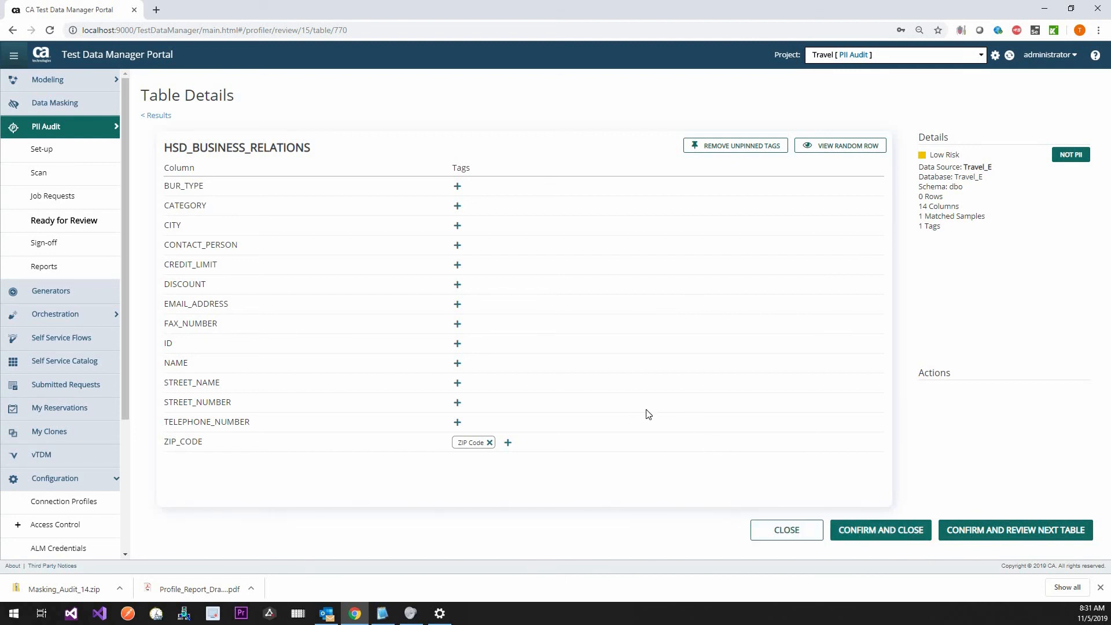
Pin the ZIP Code tag on ZIP_CODE in HSD_BUSINESS_RELATIONS and check a random row of the table.
{"action": "left_click", "coordinate": [476, 449]}
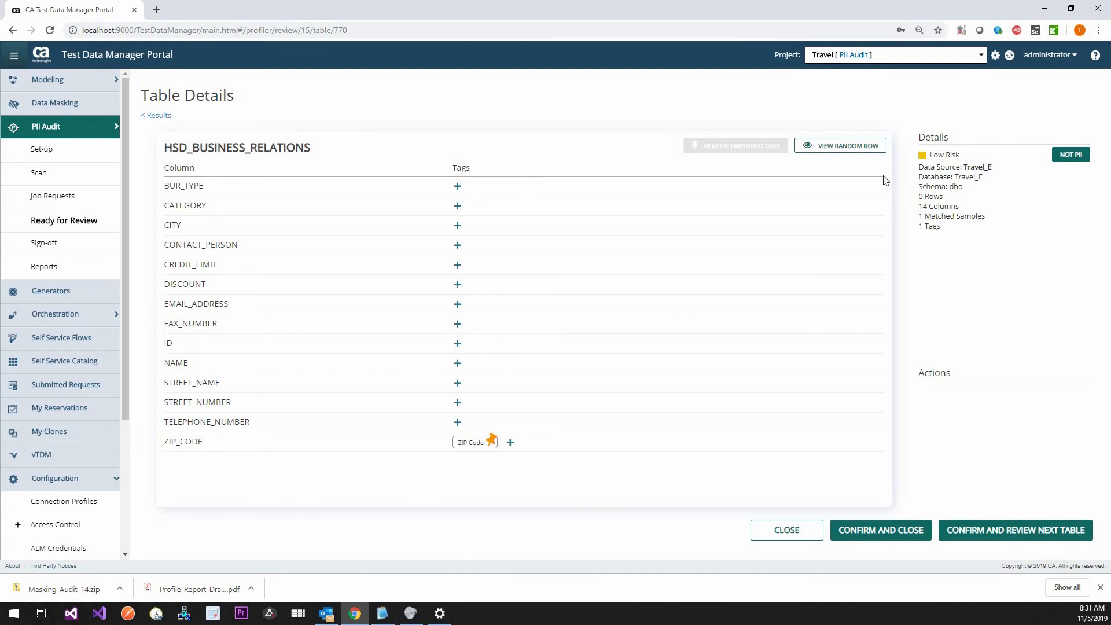
{"action": "left_click", "coordinate": [866, 148]}
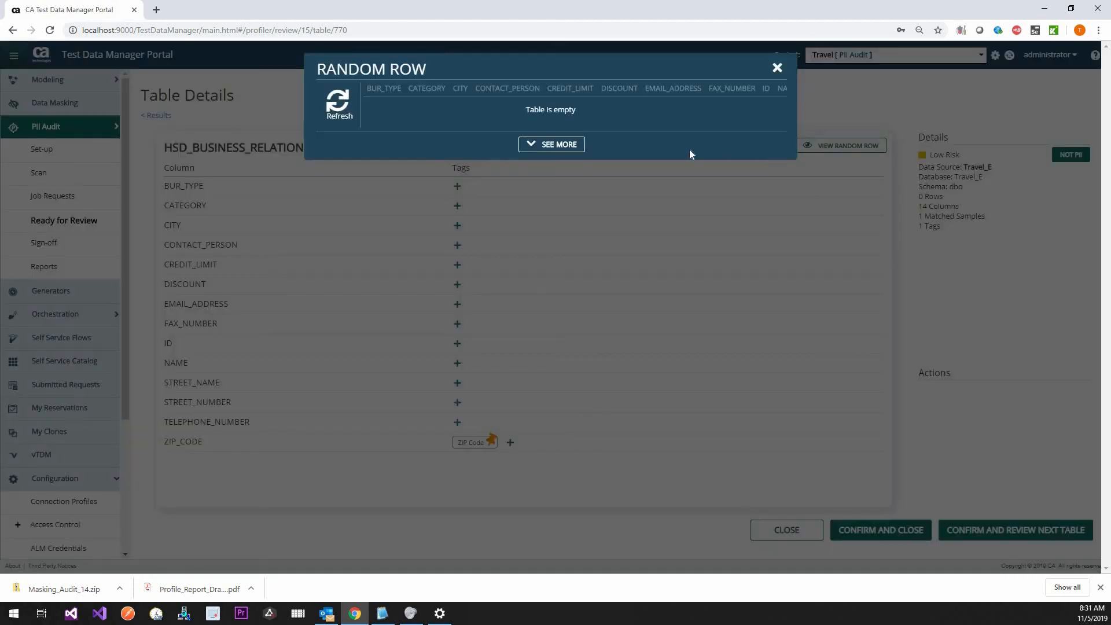
{"action": "left_click", "coordinate": [777, 68]}
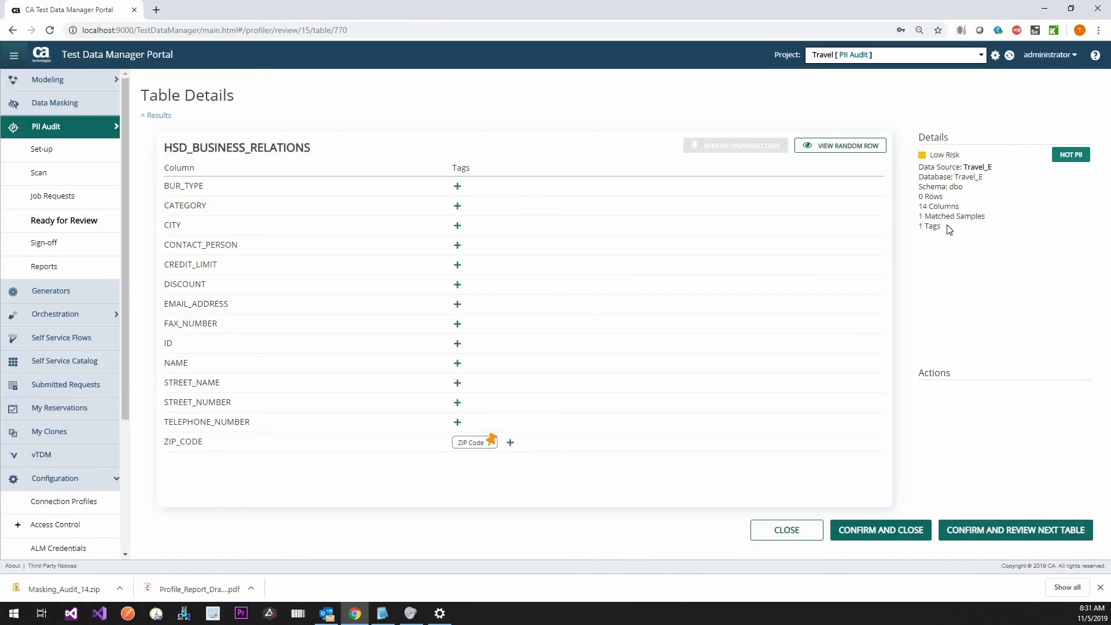
Mark HSD_BUSINESS_RELATIONS as Not PII with the reason "This is dummy data and not PII", saving and confirming it.
{"action": "left_click", "coordinate": [1071, 157]}
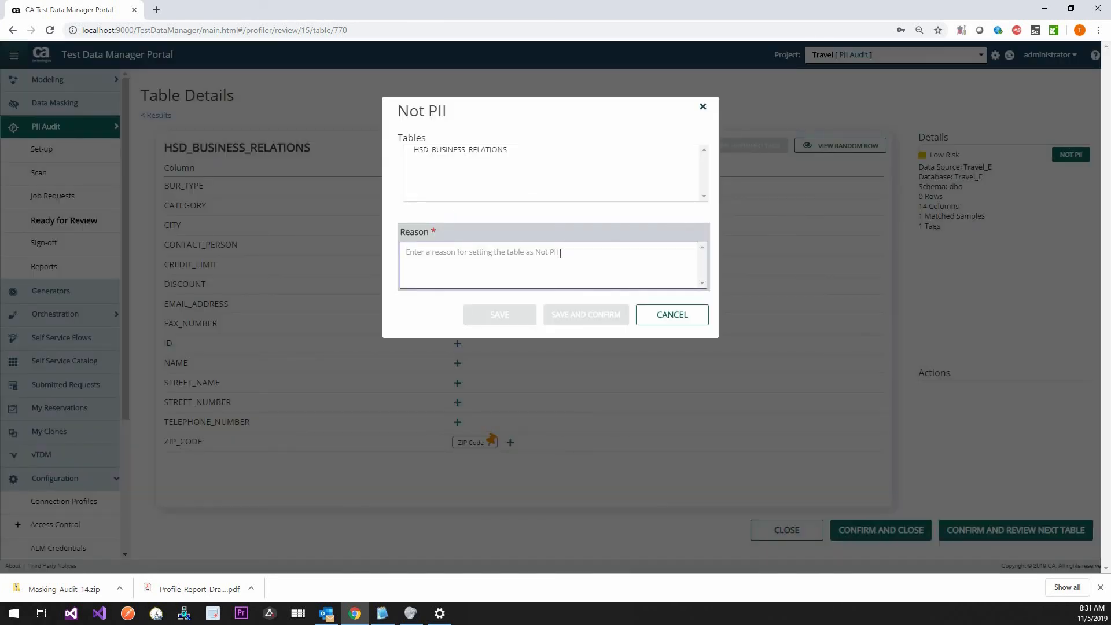
{"action": "type", "text": "THis is dummy data and not PII"}
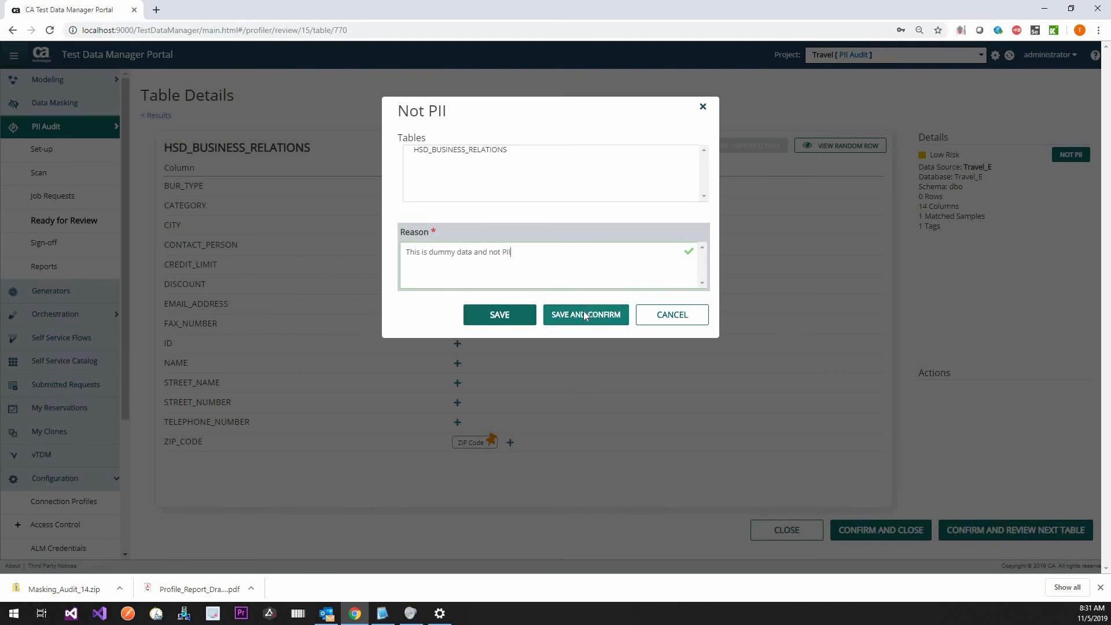
{"action": "left_click", "coordinate": [584, 312]}
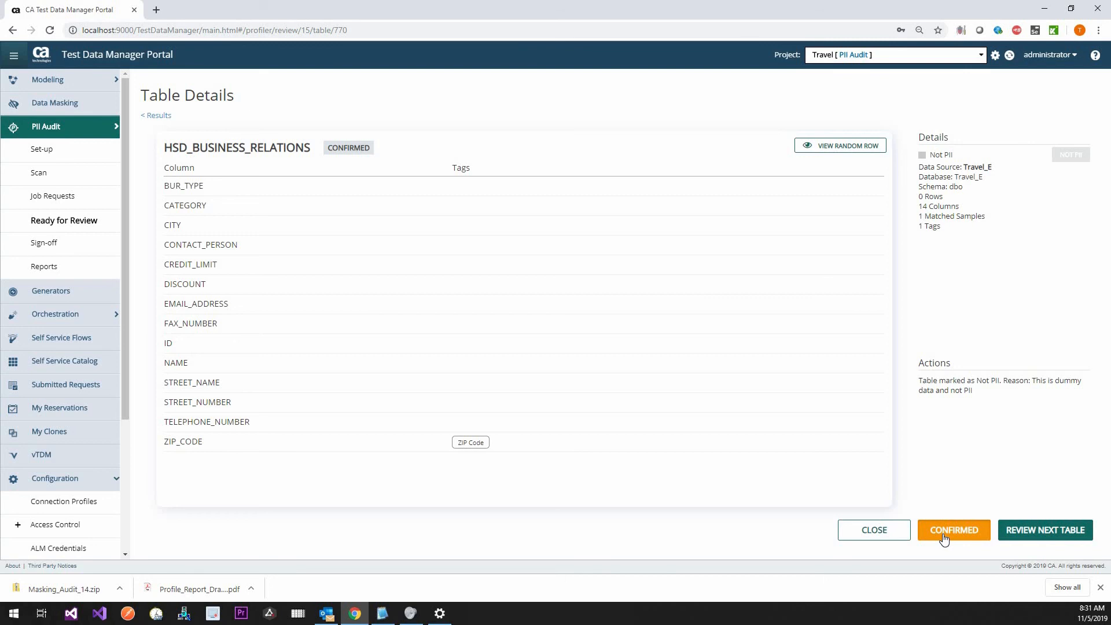
Close the table details and widen the risk filter to all levels, from Very High to Not PII.
{"action": "left_click", "coordinate": [848, 530]}
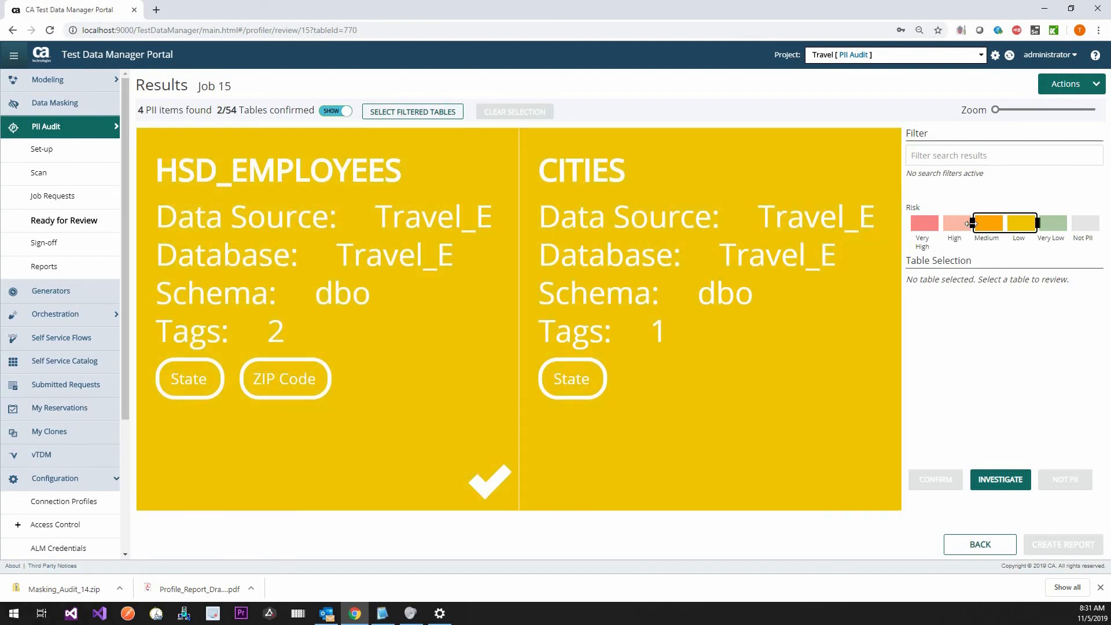
{"action": "left_click", "coordinate": [920, 228]}
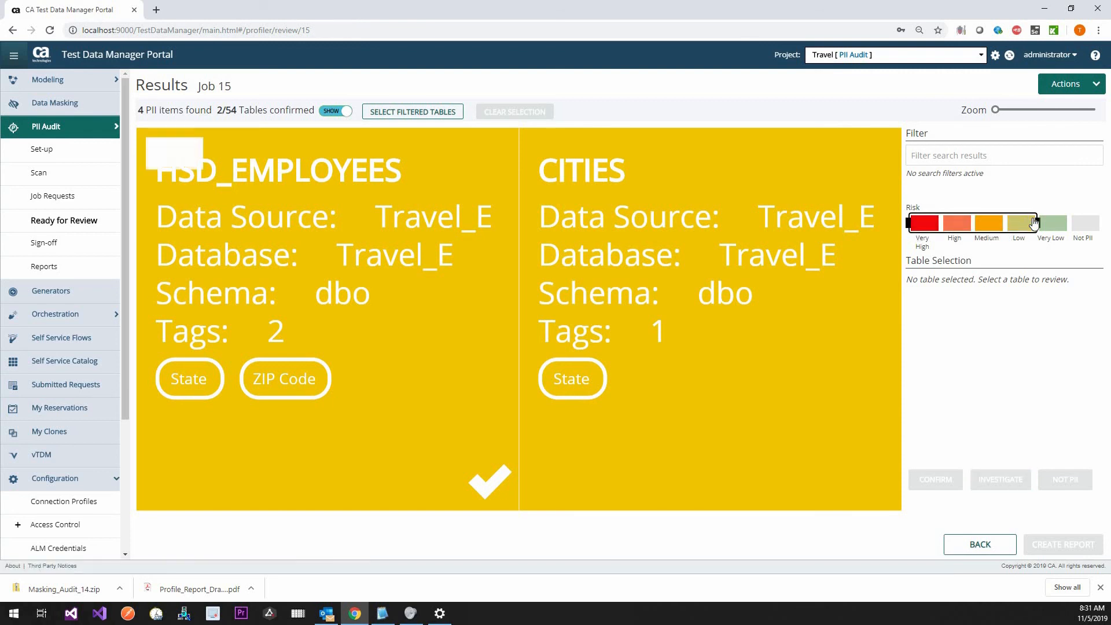
{"action": "left_click_drag", "start_coordinate": [1035, 220], "coordinate": [1101, 223]}
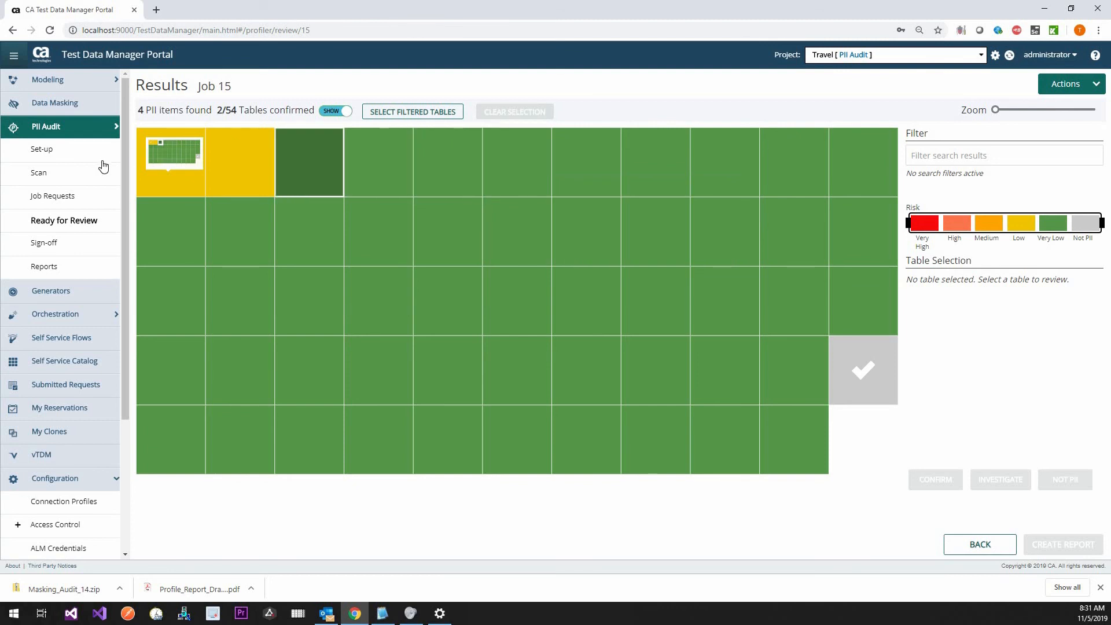
Reopen the job 15 results from the job requests and examine the tags of the HSD_EMPLOYEES table.
{"action": "left_click", "coordinate": [80, 199]}
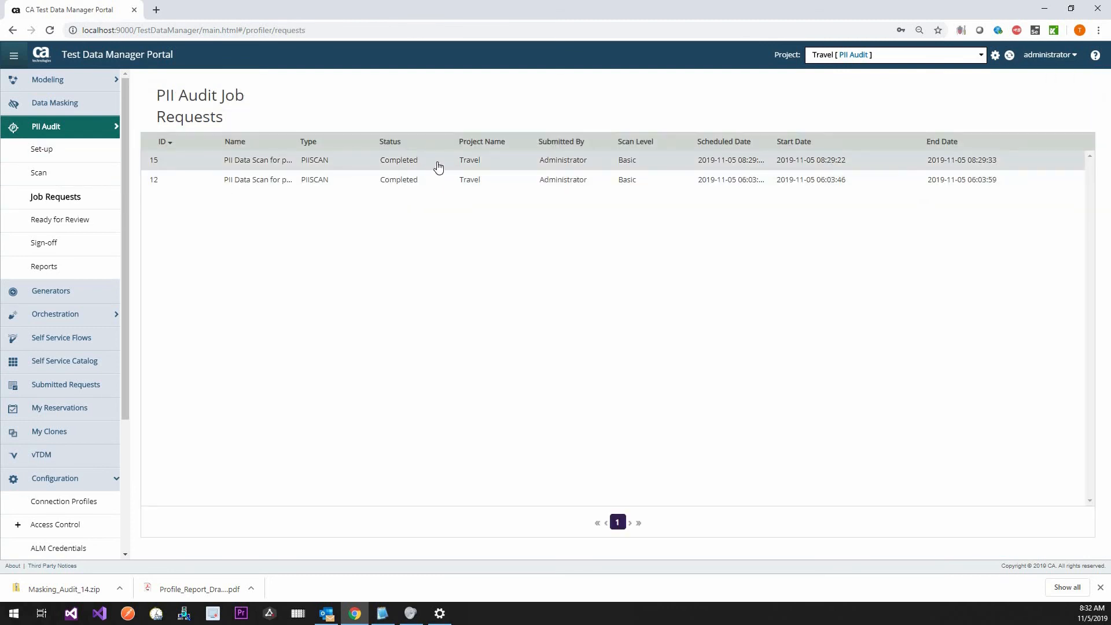
{"action": "left_click", "coordinate": [438, 167]}
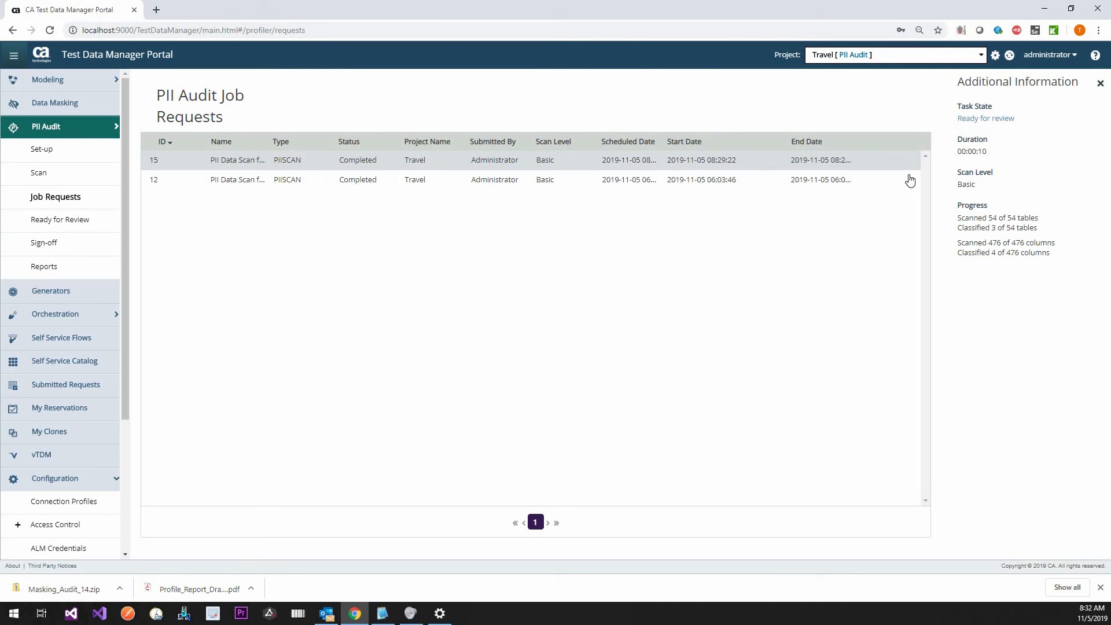
{"action": "left_click", "coordinate": [984, 119]}
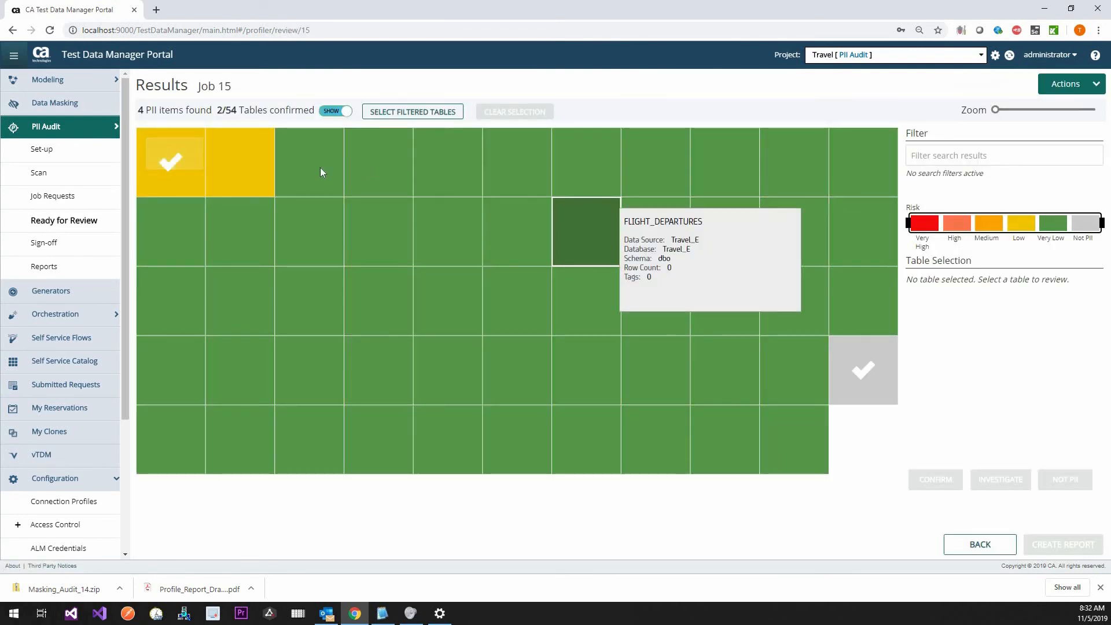
{"action": "left_click", "coordinate": [170, 183]}
{"action": "left_click", "coordinate": [169, 179]}
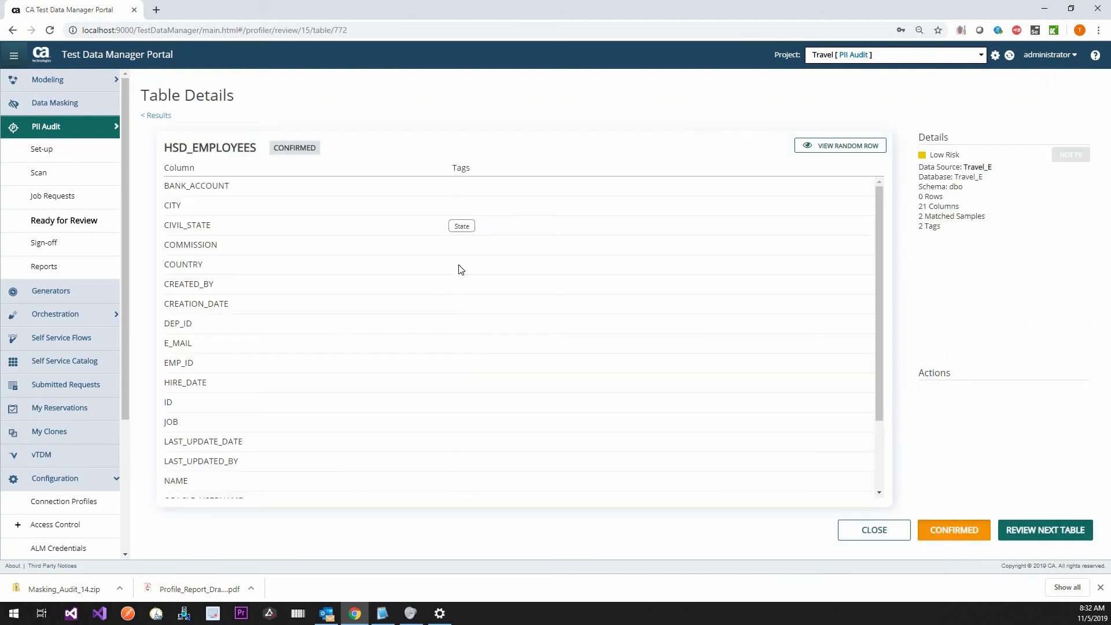
{"action": "scroll", "coordinate": [459, 263], "scroll_direction": "down", "scroll_amount": 3}
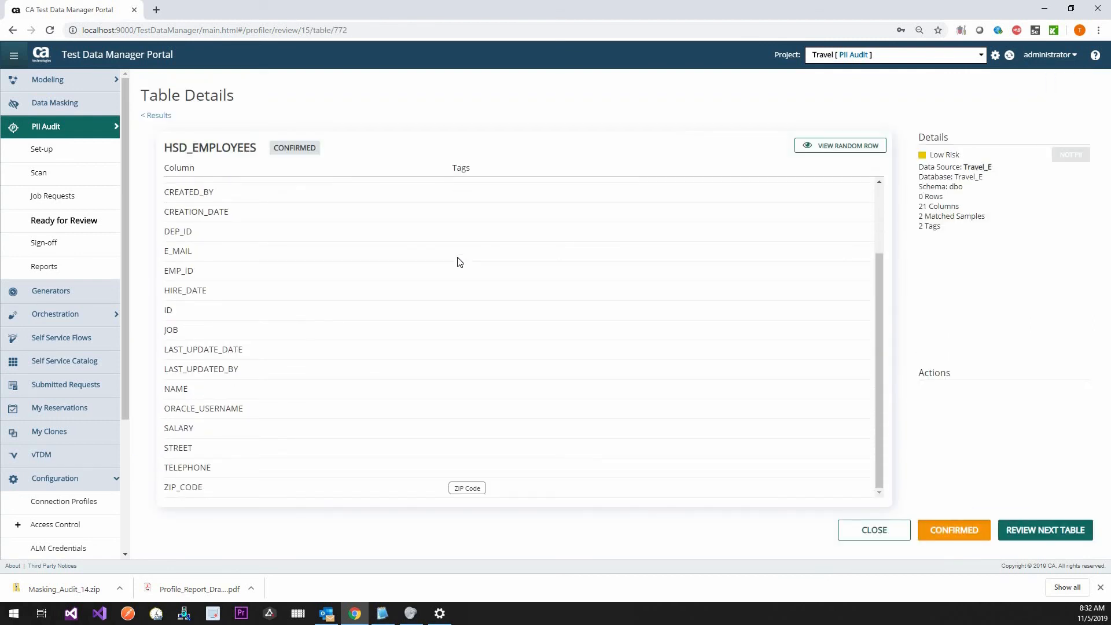
{"action": "scroll", "coordinate": [474, 312], "scroll_direction": "up", "scroll_amount": 3}
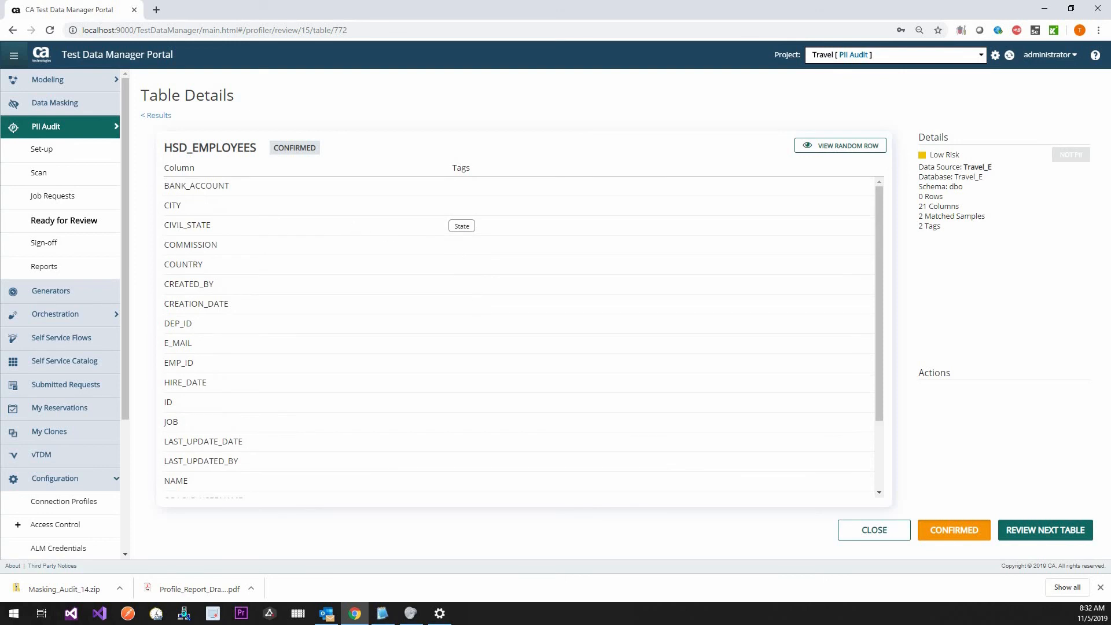
Set up a PII scan of the Travel connection profile instead of Travel_E, scanning all tables with the USA classifier pack.
{"action": "left_click", "coordinate": [85, 175]}
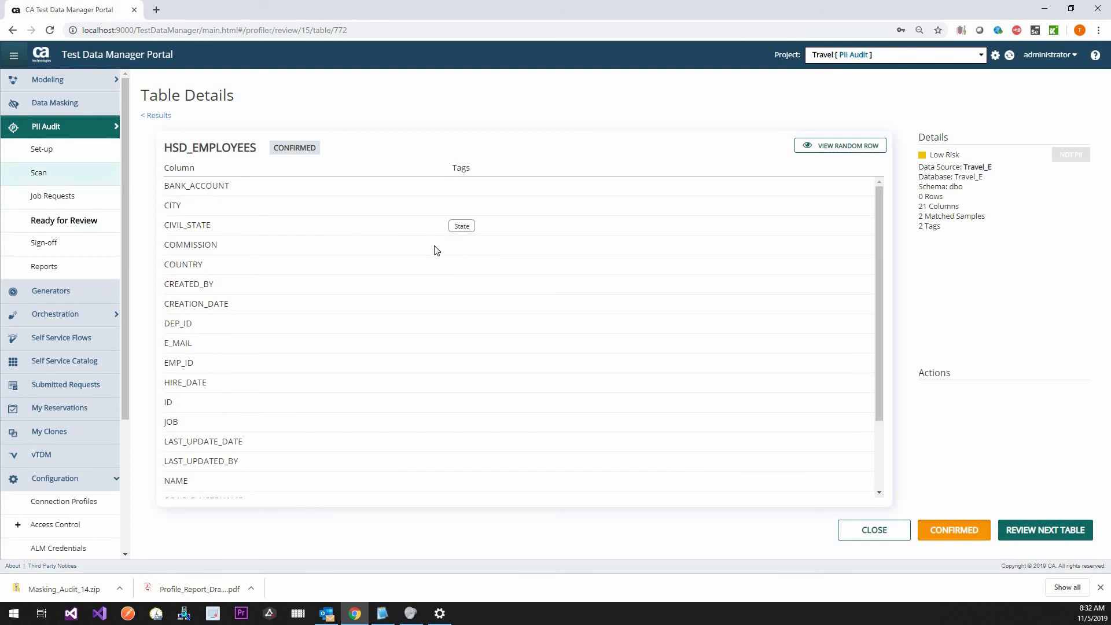
{"action": "left_click", "coordinate": [37, 157]}
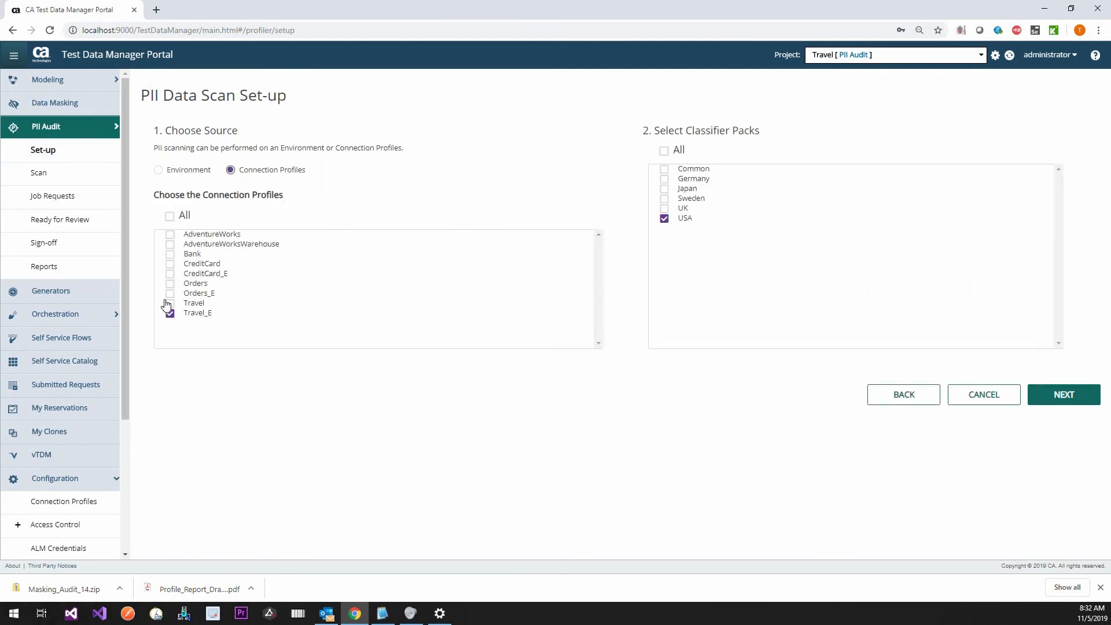
{"action": "left_click", "coordinate": [170, 304]}
{"action": "left_click", "coordinate": [1082, 388]}
{"action": "left_click", "coordinate": [1041, 496]}
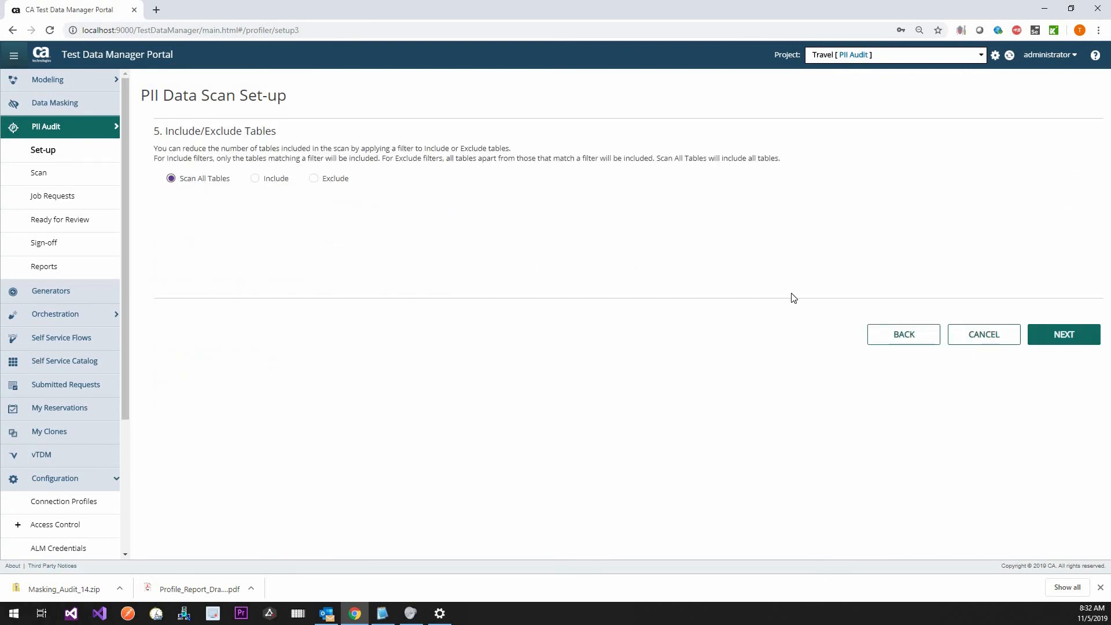
{"action": "left_click", "coordinate": [1080, 347]}
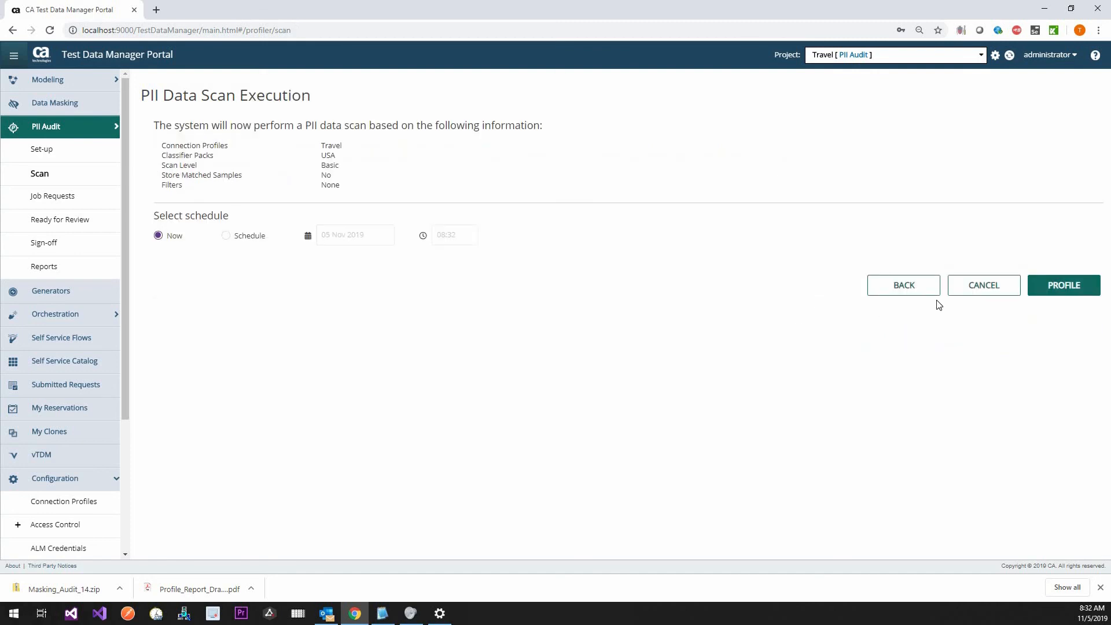
Return to the table filters and add an Include filter for connection profile Travel, schema dbo and table People.
{"action": "left_click", "coordinate": [924, 293]}
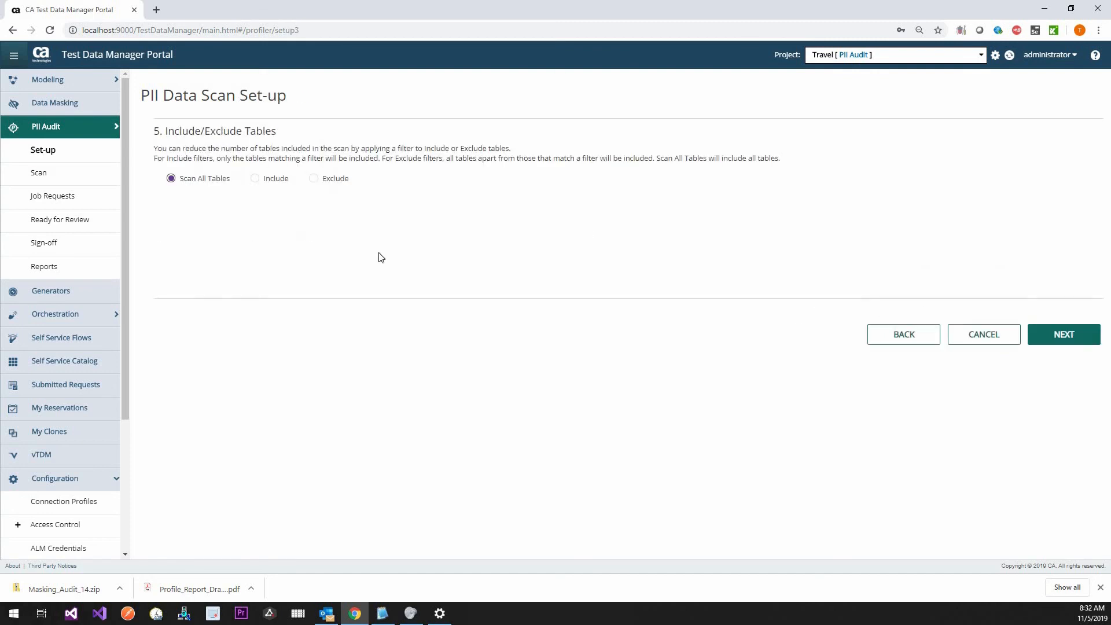
{"action": "left_click", "coordinate": [255, 180]}
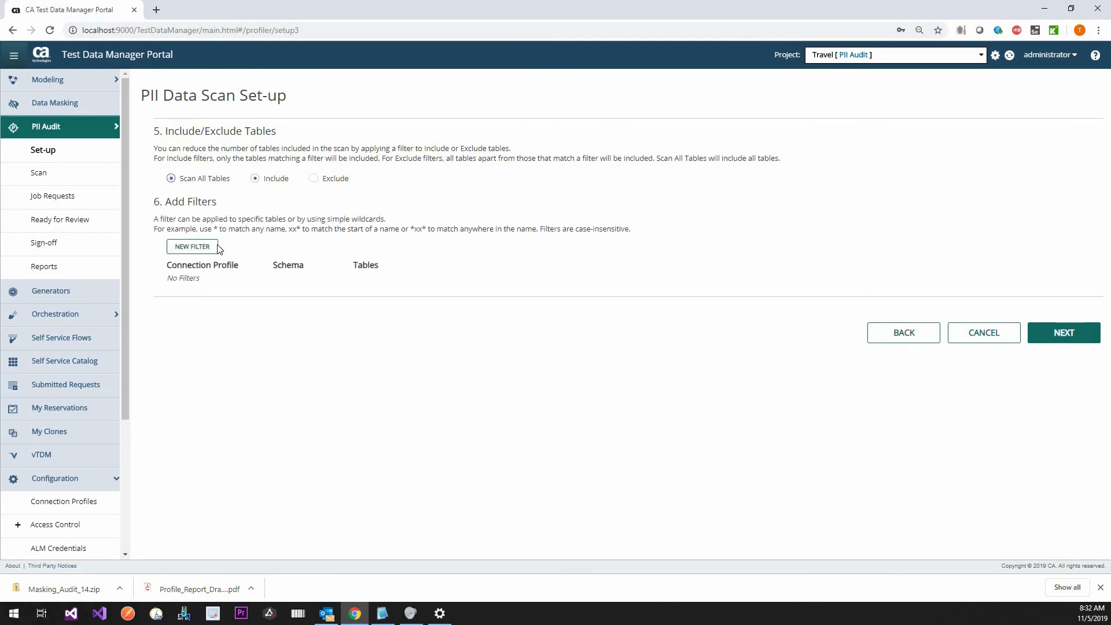
{"action": "left_click", "coordinate": [204, 247]}
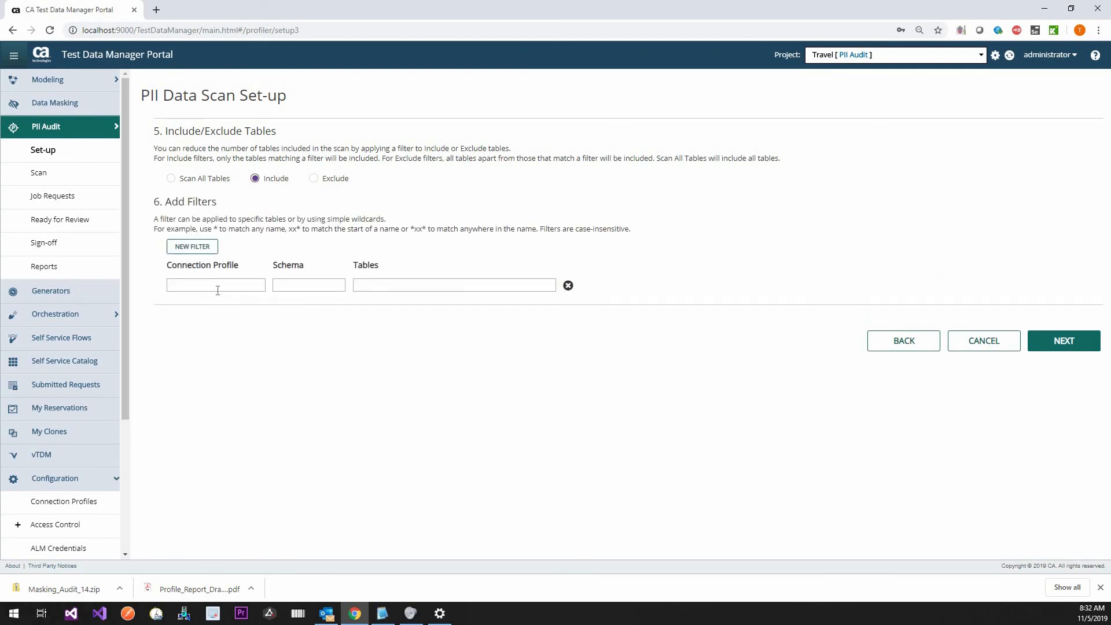
{"action": "left_click", "coordinate": [218, 290]}
{"action": "key", "text": "Tab"}
{"action": "type", "text": "dbo"}
{"action": "key", "text": "Tab"}
{"action": "left_click", "coordinate": [482, 325]}
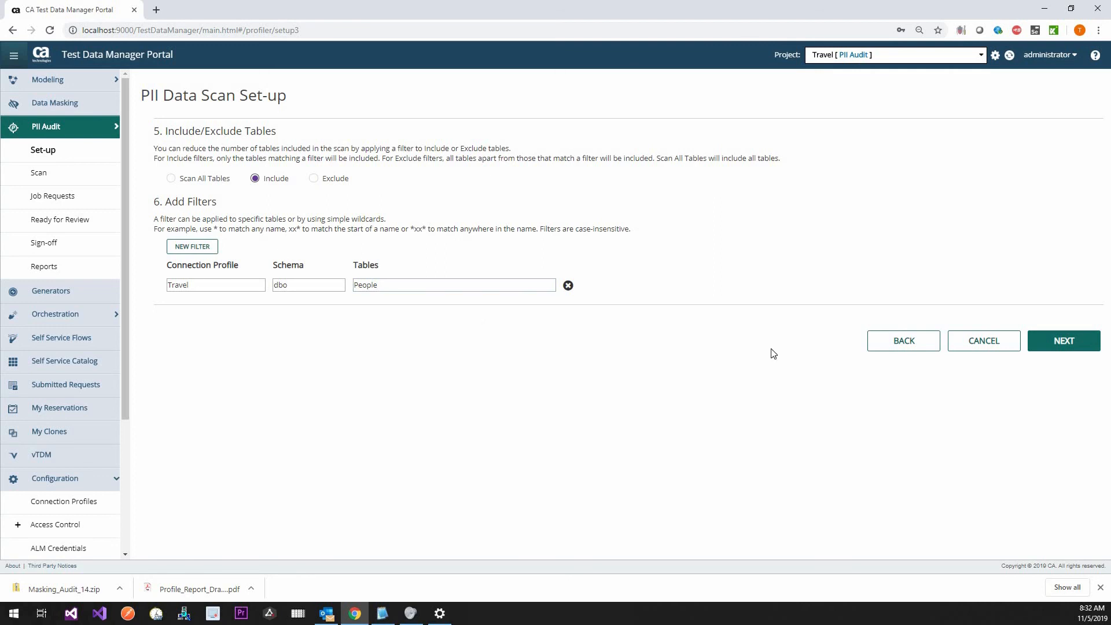
Run the filtered Travel scan immediately and open the job 16 results for review.
{"action": "left_click", "coordinate": [1090, 342]}
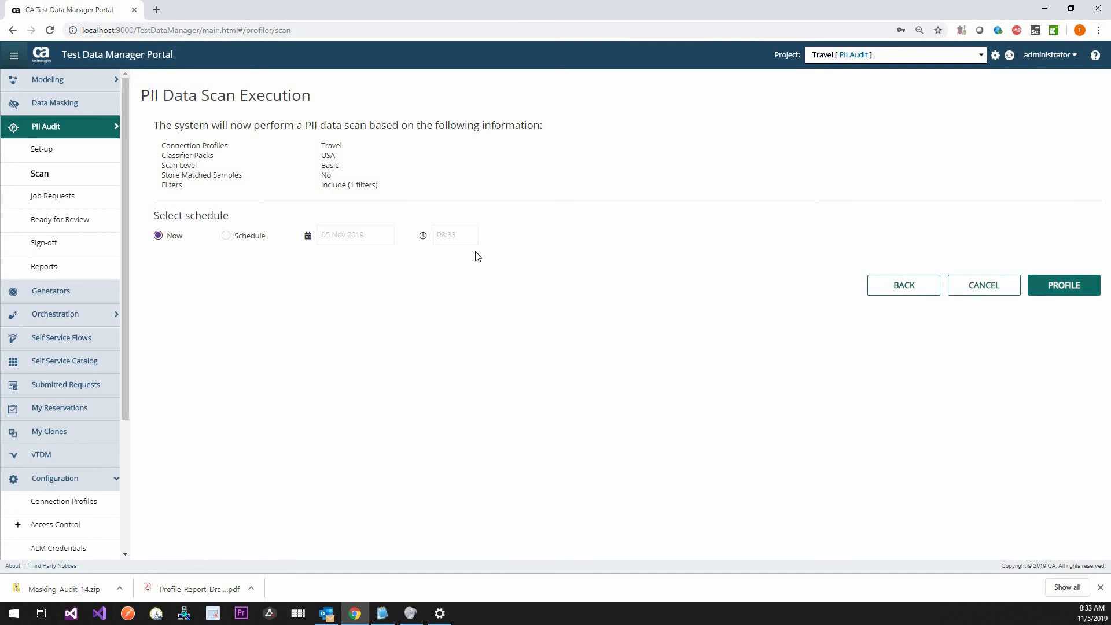
{"action": "left_click", "coordinate": [1068, 293]}
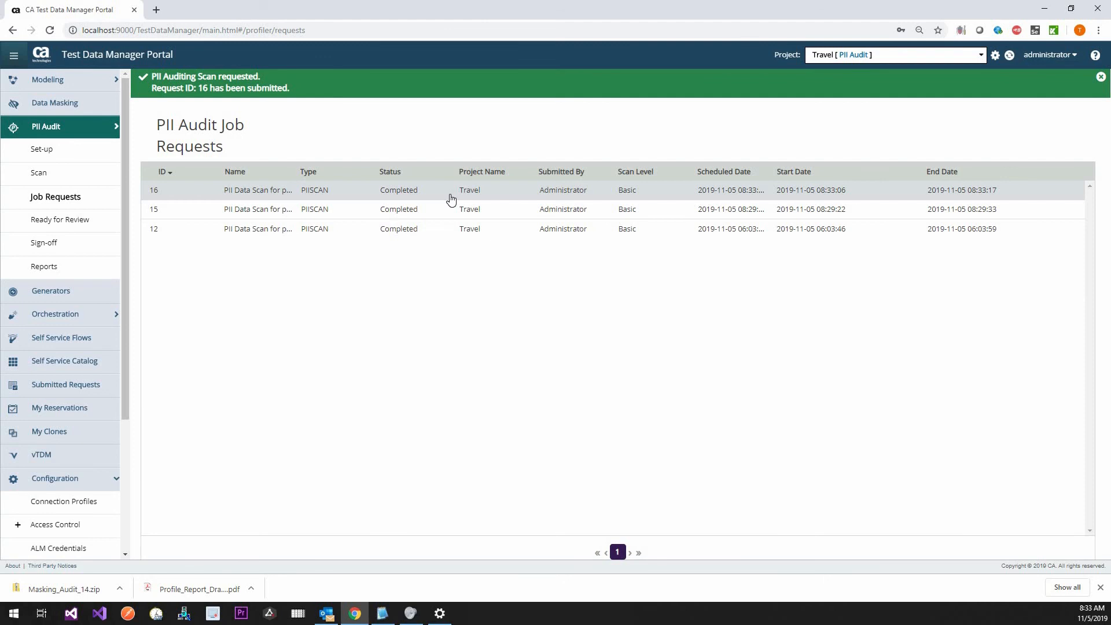
{"action": "left_click", "coordinate": [451, 200]}
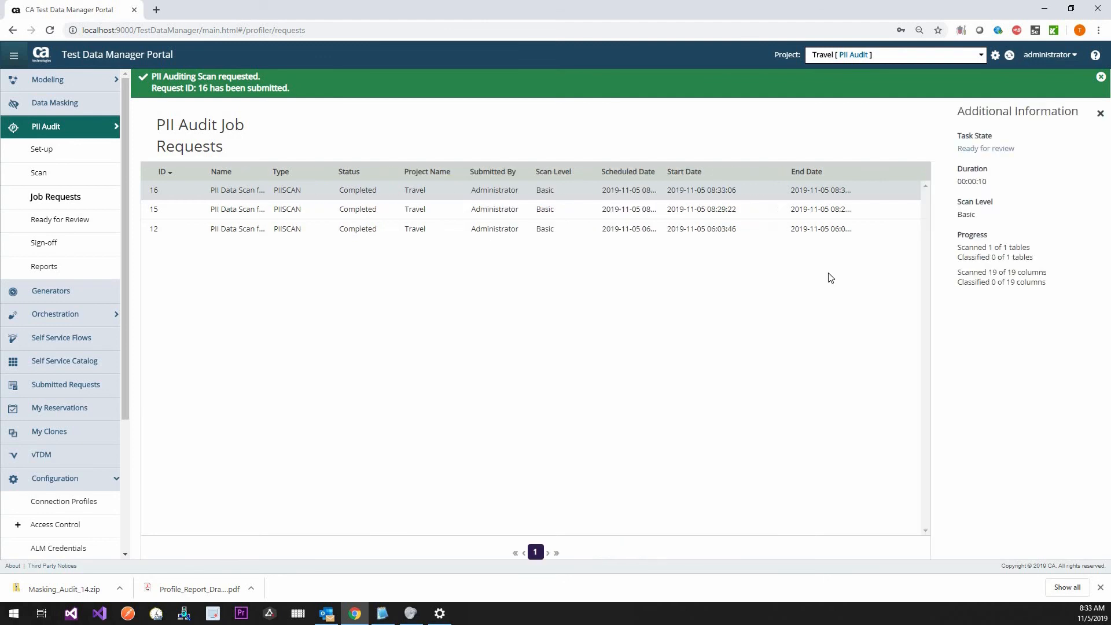
{"action": "left_click", "coordinate": [1004, 149]}
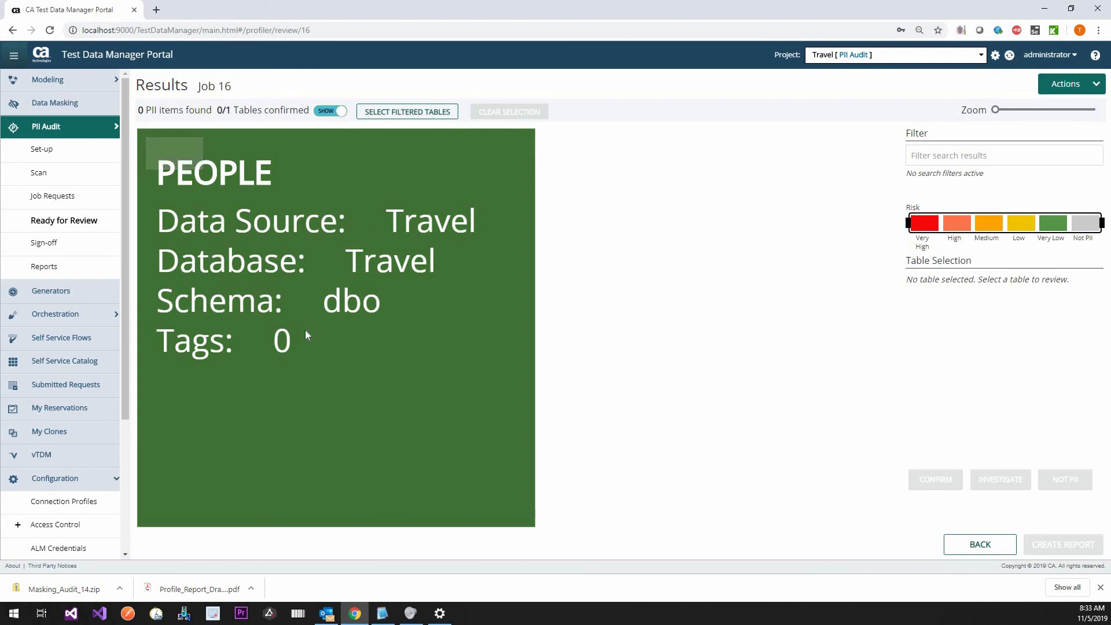
Open the PEOPLE table's details and examine random rows of its data.
{"action": "left_click", "coordinate": [305, 332]}
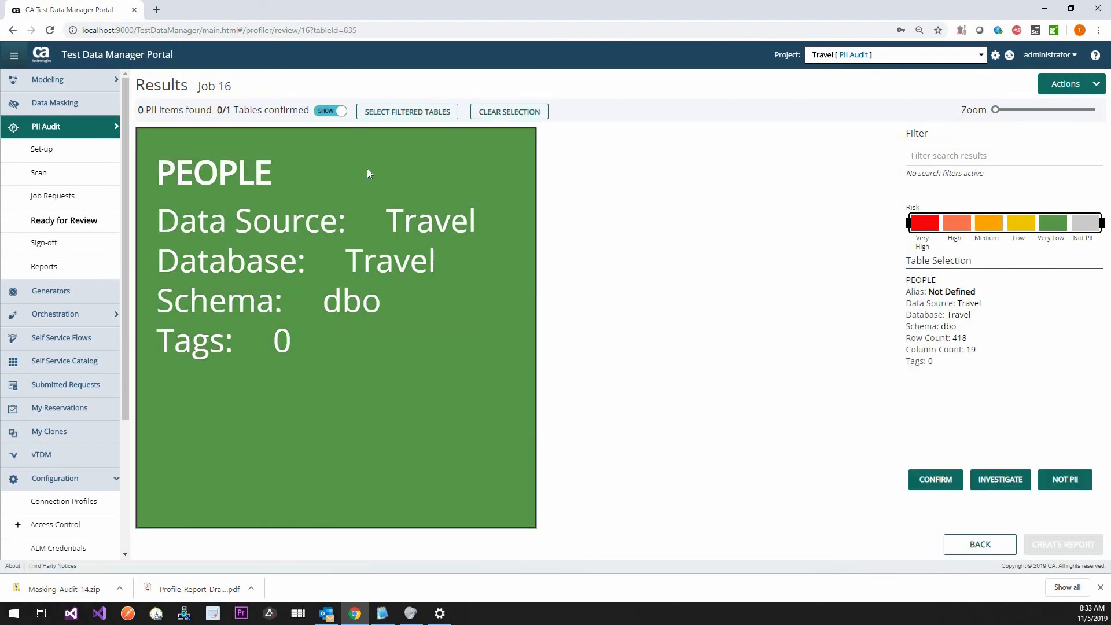
{"action": "double_click", "coordinate": [359, 204]}
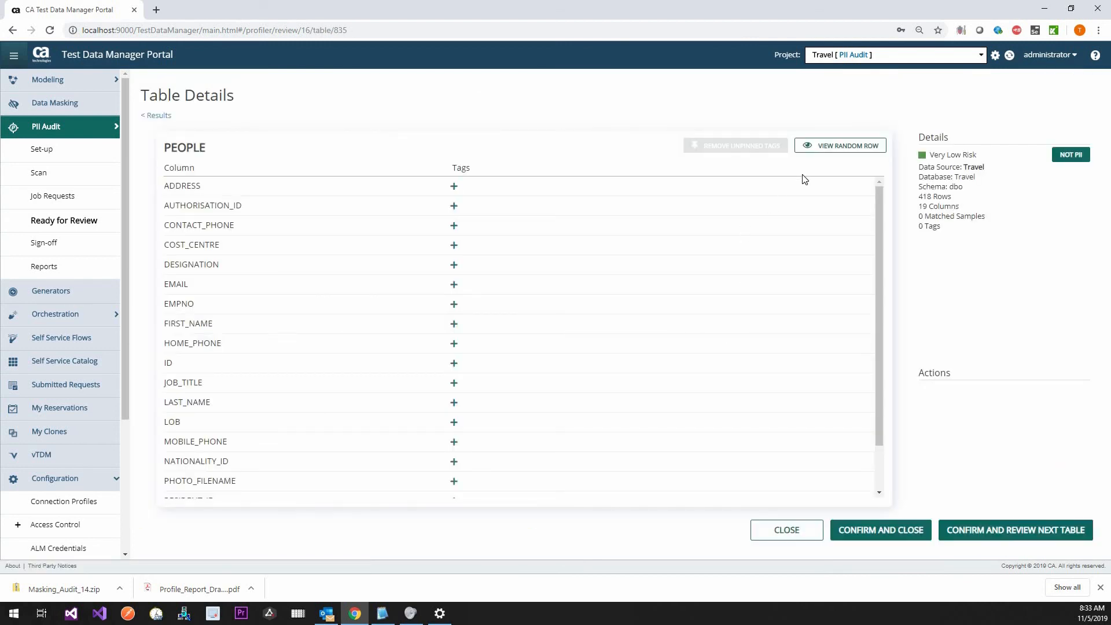
{"action": "left_click", "coordinate": [819, 148]}
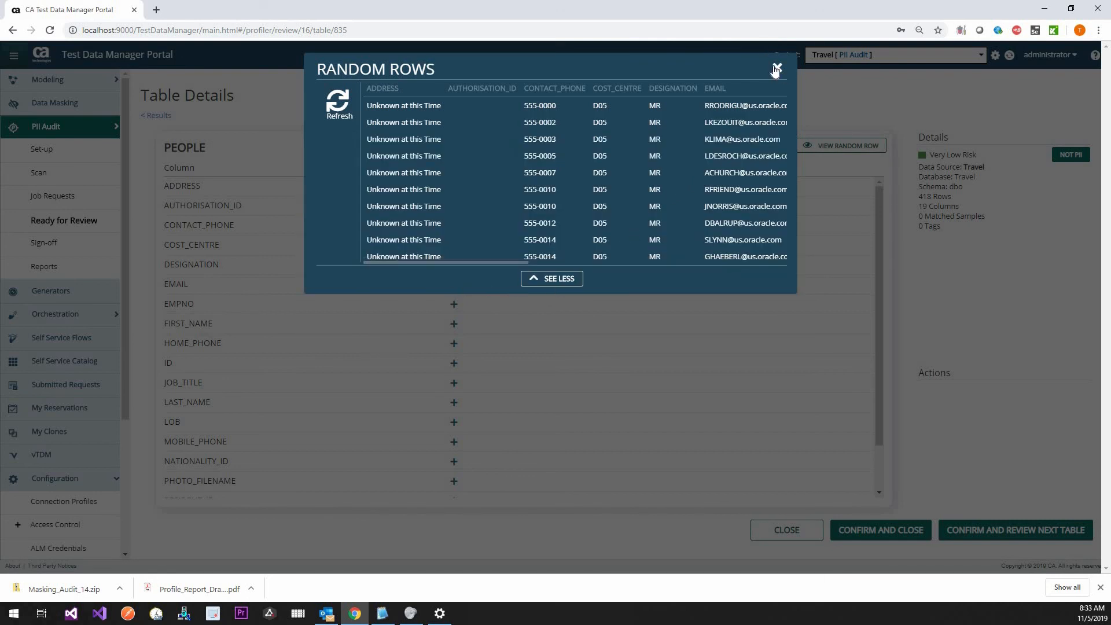
{"action": "left_click", "coordinate": [500, 296]}
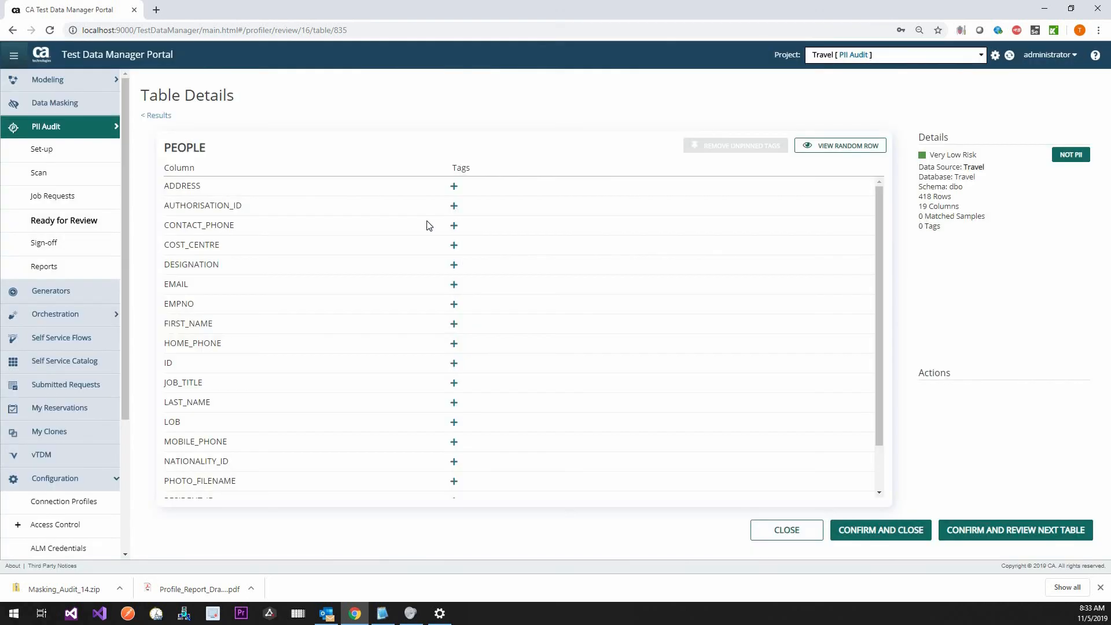
Add an "Address Pii" tag to the ADDRESS column of PEOPLE with the reason "This is PII".
{"action": "left_click", "coordinate": [455, 187]}
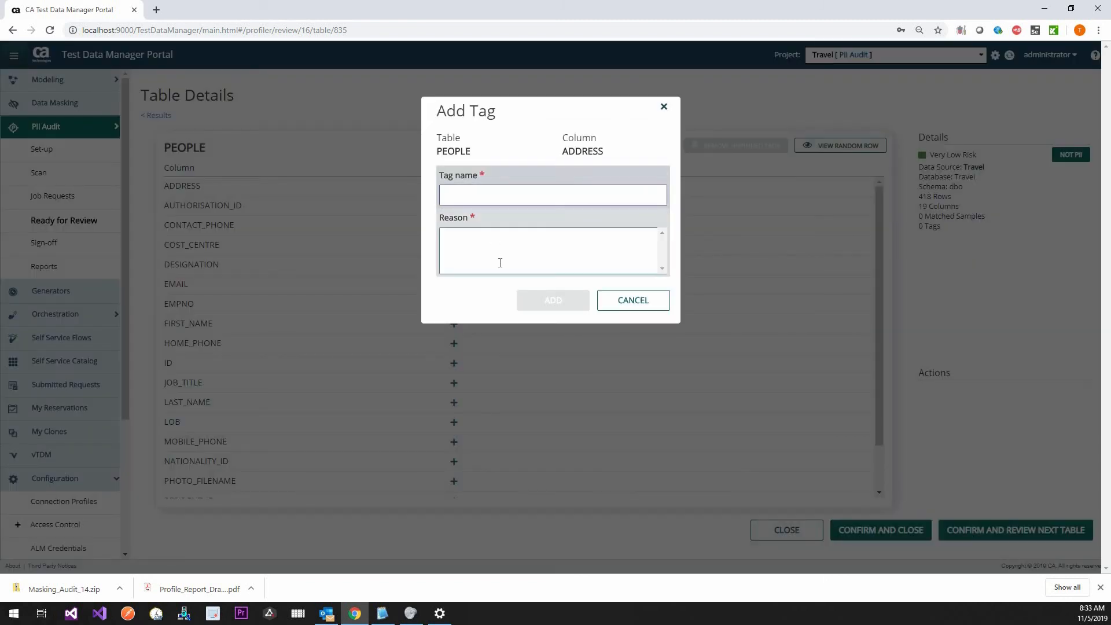
{"action": "type", "text": "Address"}
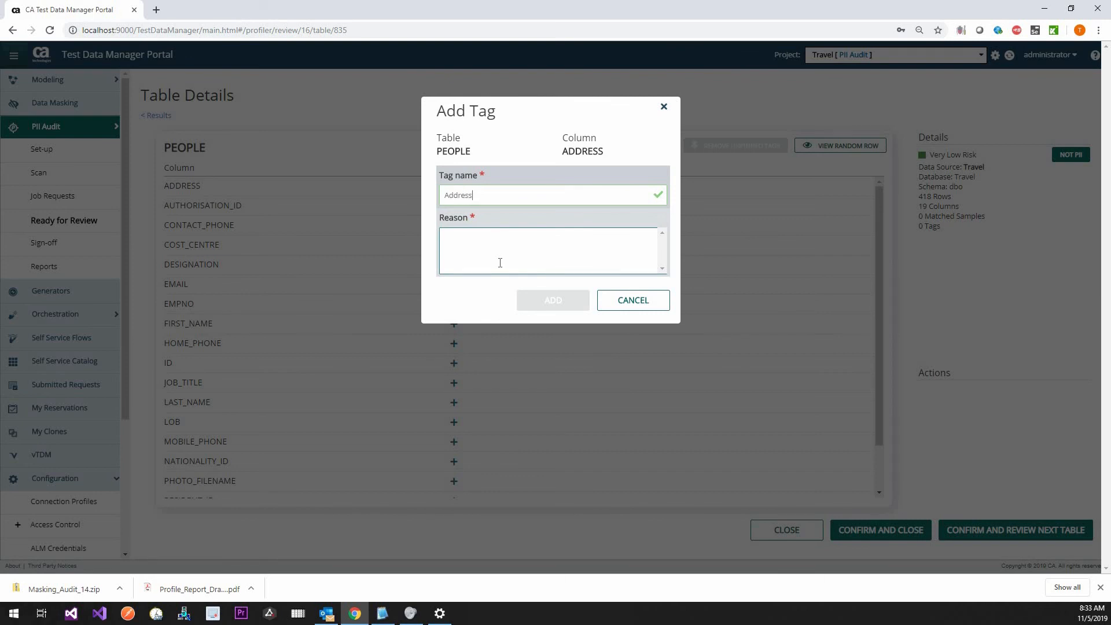
{"action": "type", "text": " Pi"}
{"action": "left_click", "coordinate": [500, 263]}
{"action": "type", "text": "This is PII"}
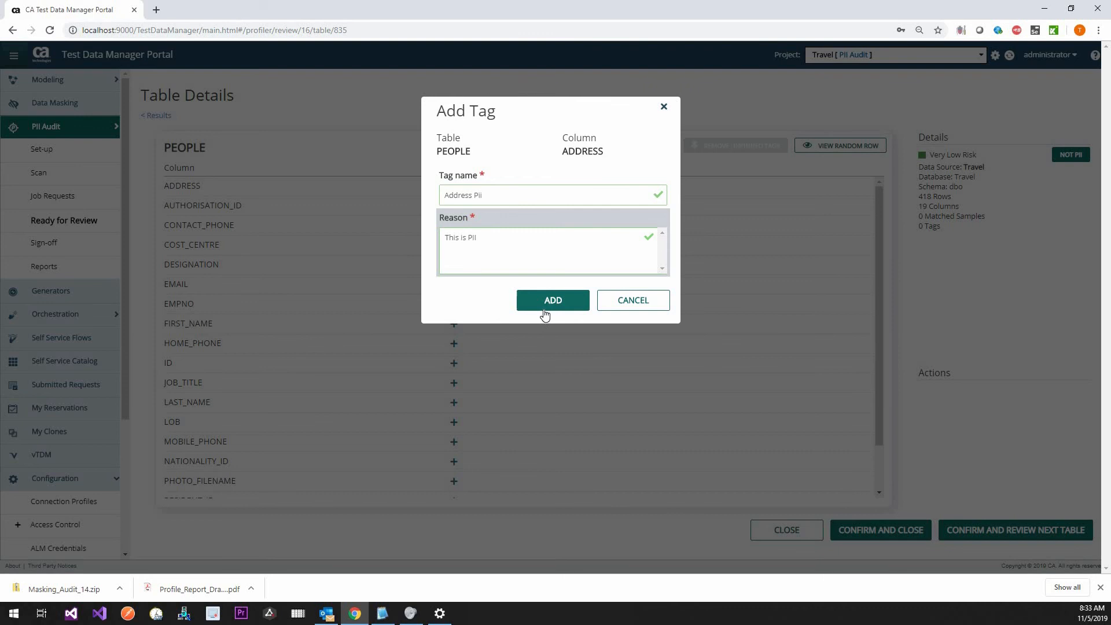
{"action": "left_click", "coordinate": [544, 314]}
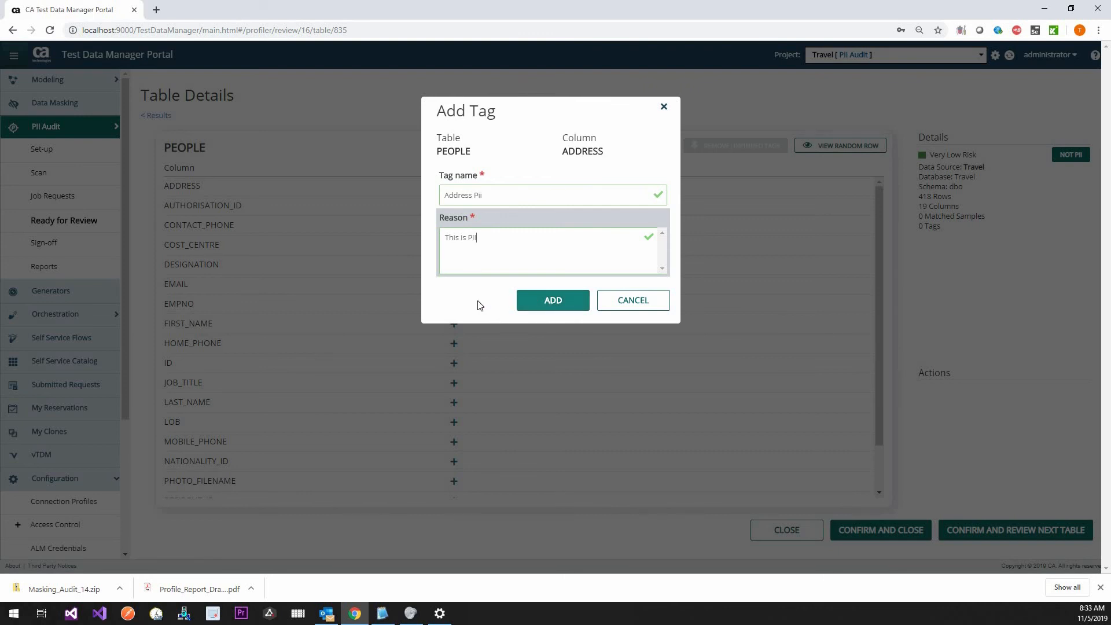
Add a "Last Name" tag to the LAST_NAME column of PEOPLE with the reason "This is PII".
{"action": "scroll", "coordinate": [441, 369], "scroll_direction": "down", "scroll_amount": 1}
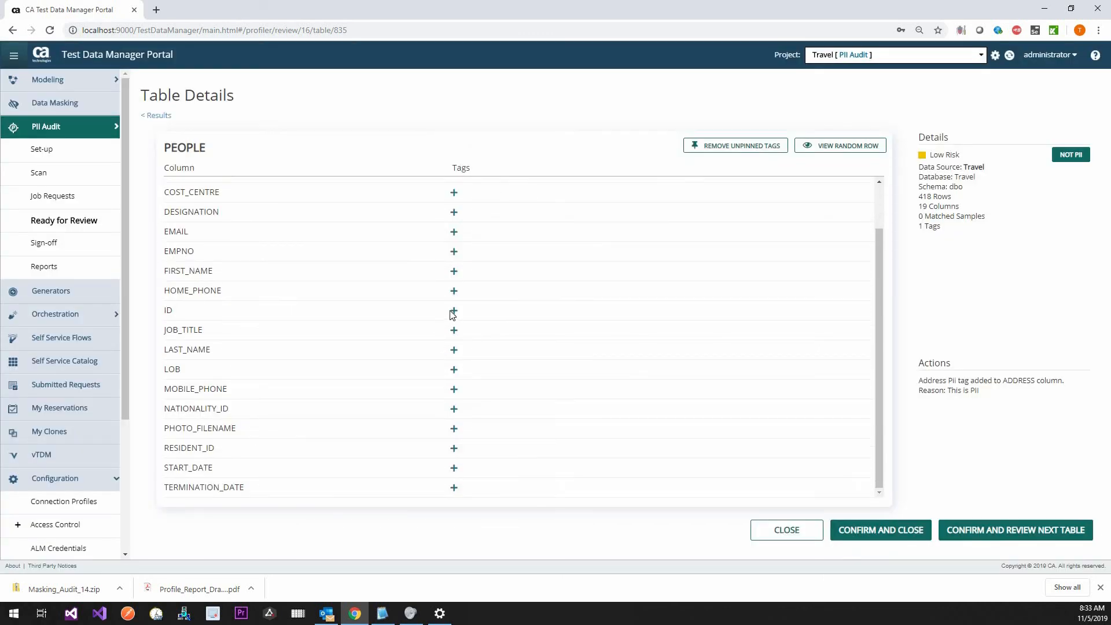
{"action": "left_click", "coordinate": [454, 351]}
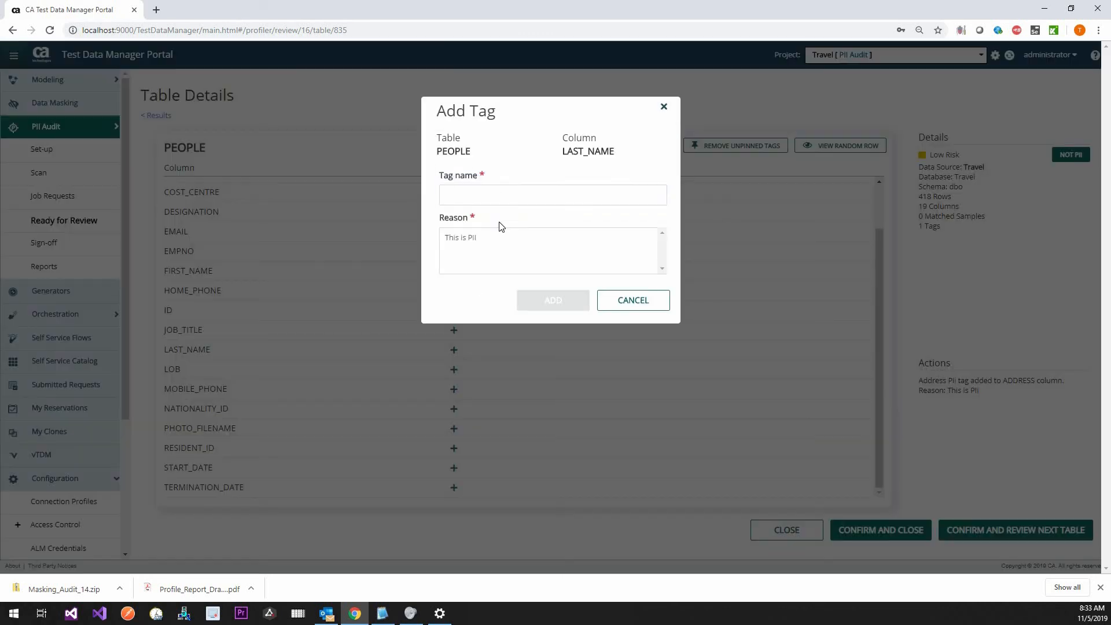
{"action": "type", "text": "Last Name"}
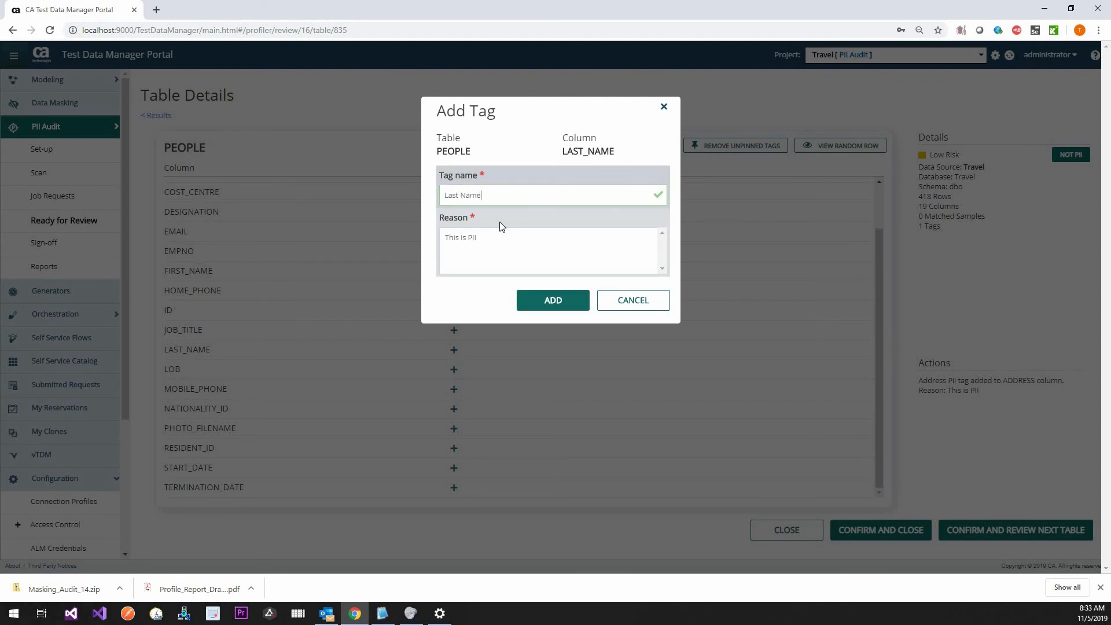
{"action": "key", "text": "shift+Tab"}
{"action": "key", "text": "Tab"}
{"action": "left_click", "coordinate": [500, 232]}
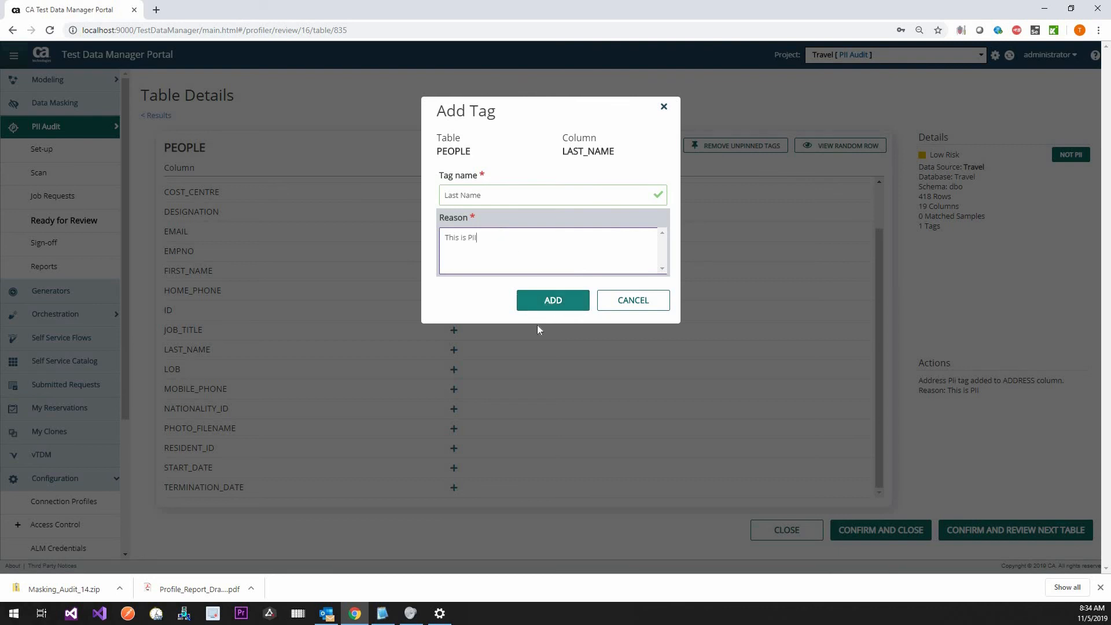
{"action": "left_click", "coordinate": [547, 303]}
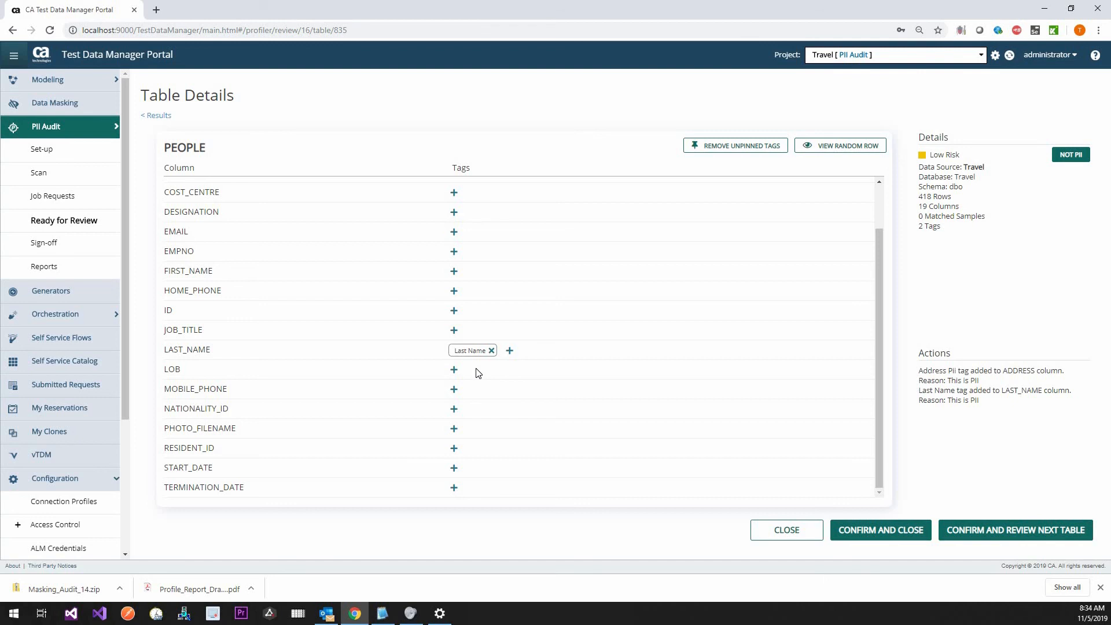
Add a "First Name" tag to the FIRST_NAME column of PEOPLE with the reason "This is PII".
{"action": "scroll", "coordinate": [478, 373], "scroll_direction": "up", "scroll_amount": 1}
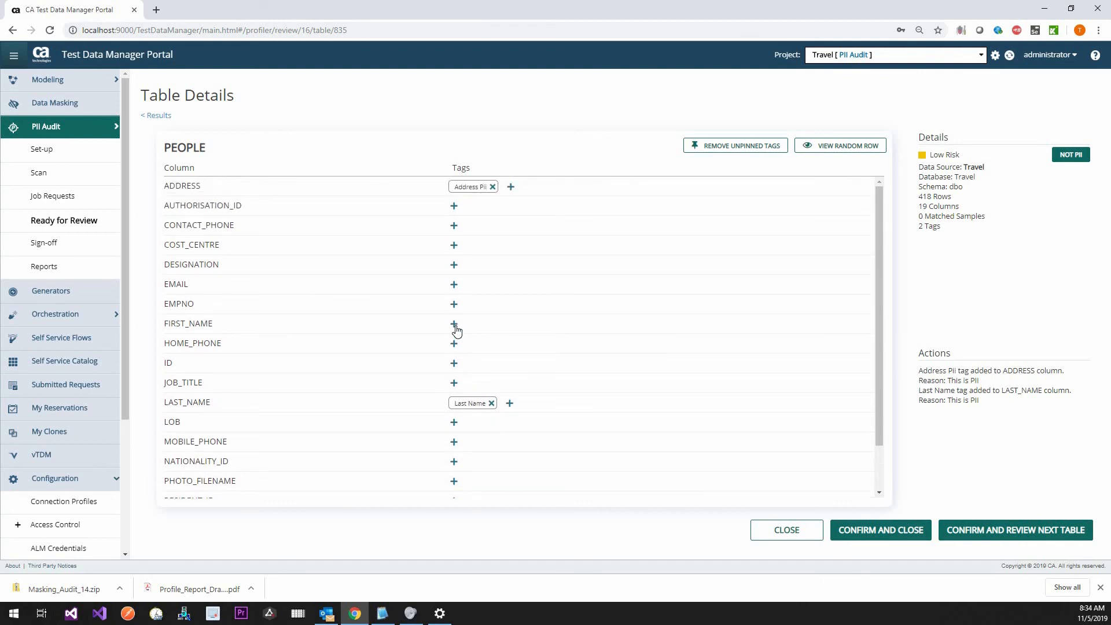
{"action": "left_click", "coordinate": [454, 324]}
{"action": "type", "text": "F"}
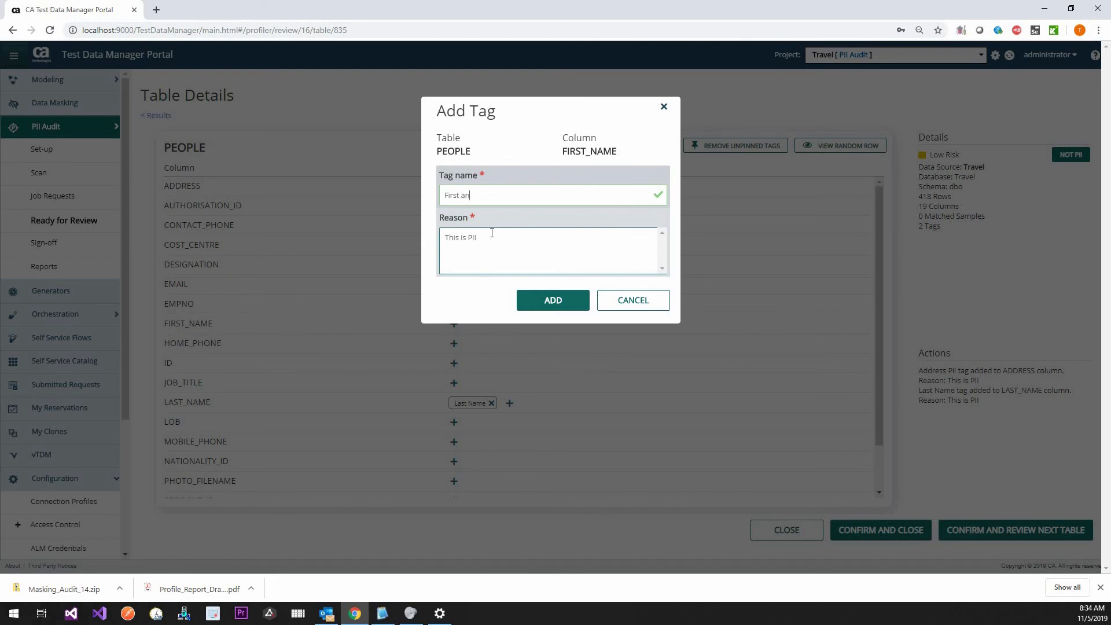
{"action": "type", "text": "irst Name"}
{"action": "key", "text": "Return"}
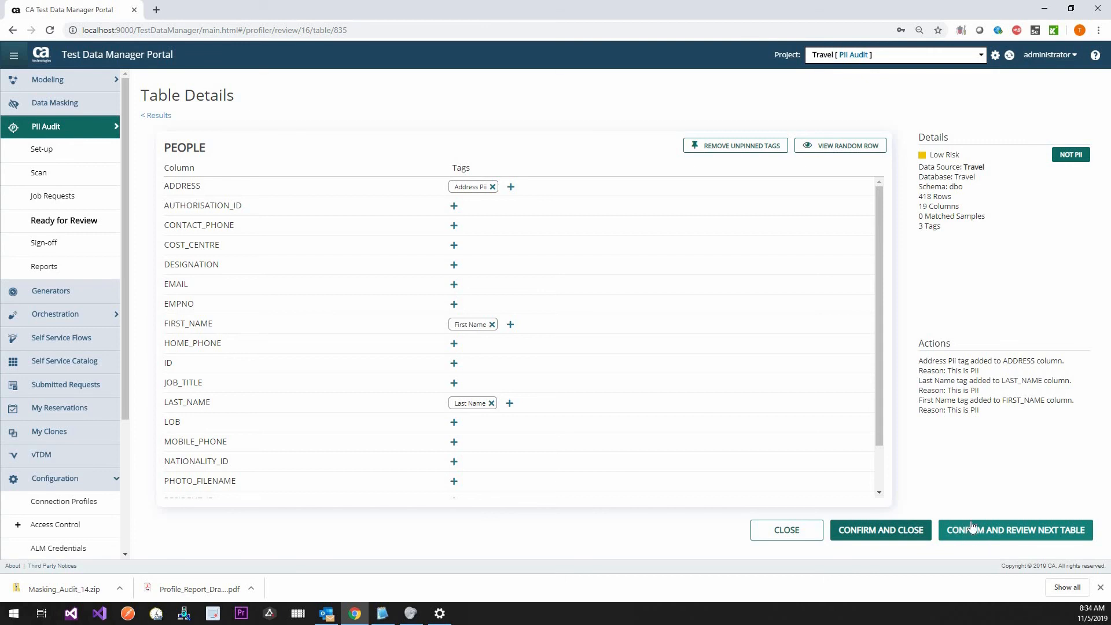
Confirm the tagged PEOPLE table, close its details, and check the actions available for the job 16 results.
{"action": "left_click", "coordinate": [914, 530]}
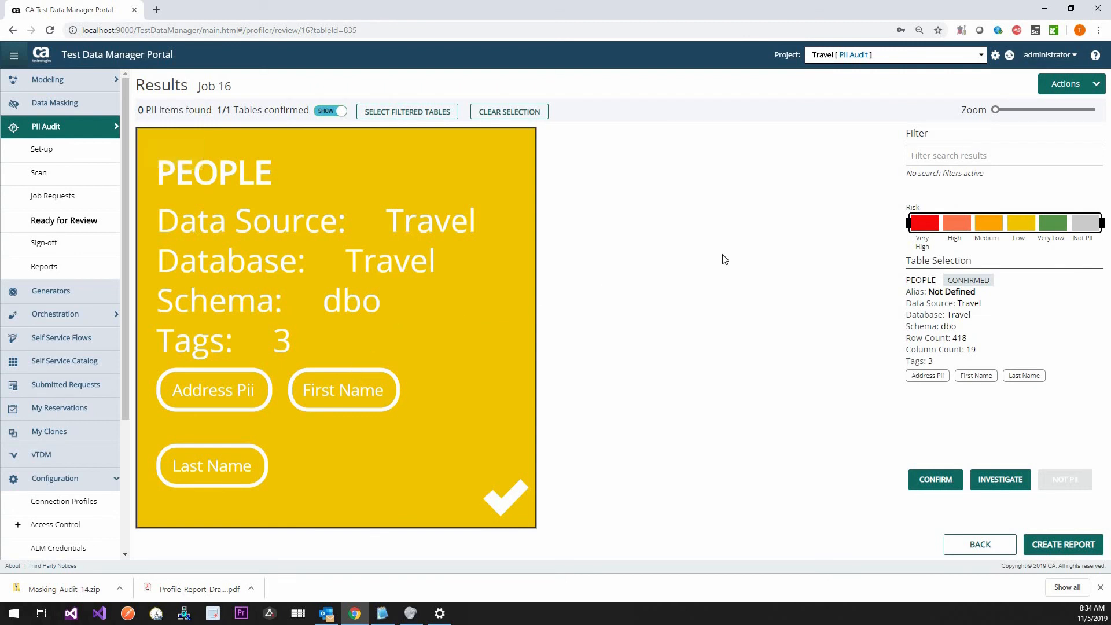
{"action": "left_click", "coordinate": [1068, 85]}
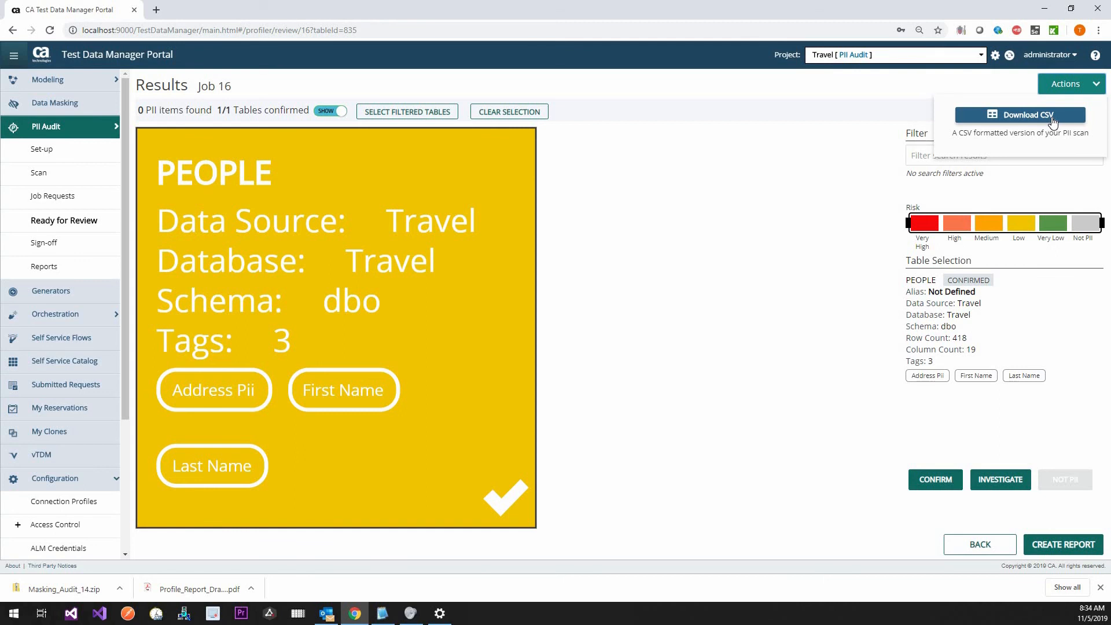
{"action": "left_click", "coordinate": [673, 386]}
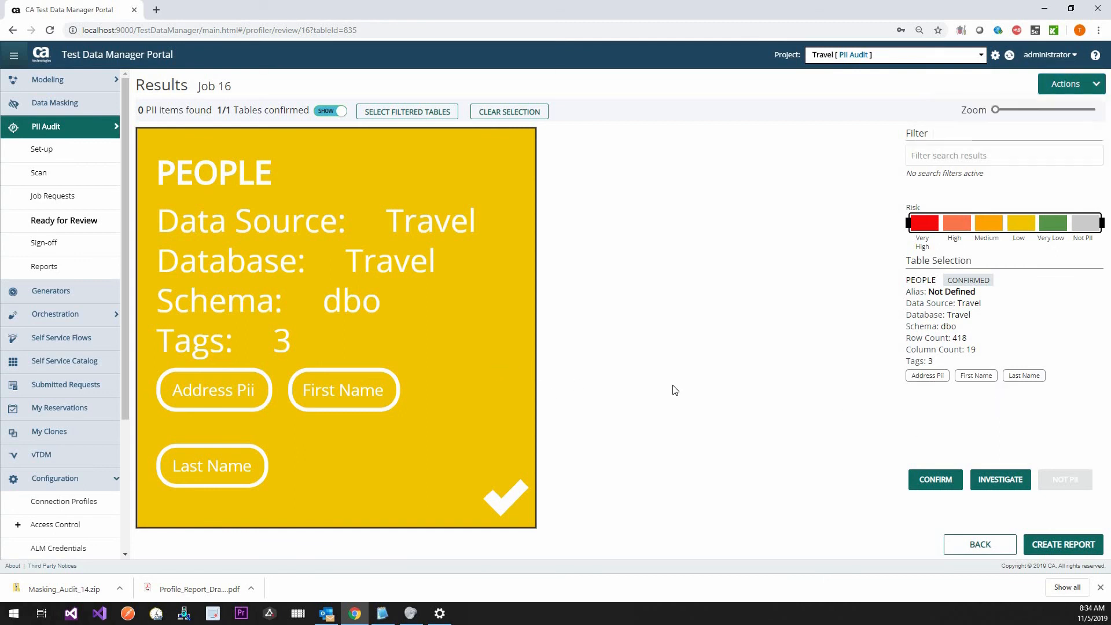
Investigate the PEOPLE table again, withdraw its confirmation, and confirm and close it once more.
{"action": "left_click", "coordinate": [976, 480]}
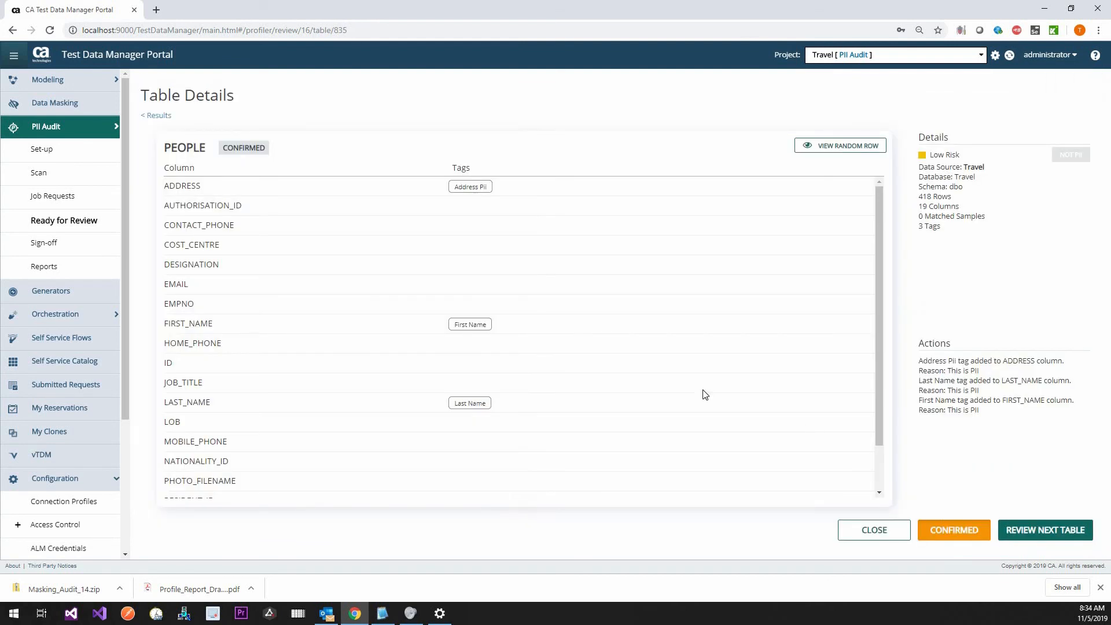
{"action": "scroll", "coordinate": [842, 466], "scroll_direction": "down", "scroll_amount": 2}
{"action": "scroll", "coordinate": [842, 466], "scroll_direction": "up", "scroll_amount": 2}
{"action": "left_click", "coordinate": [926, 533]}
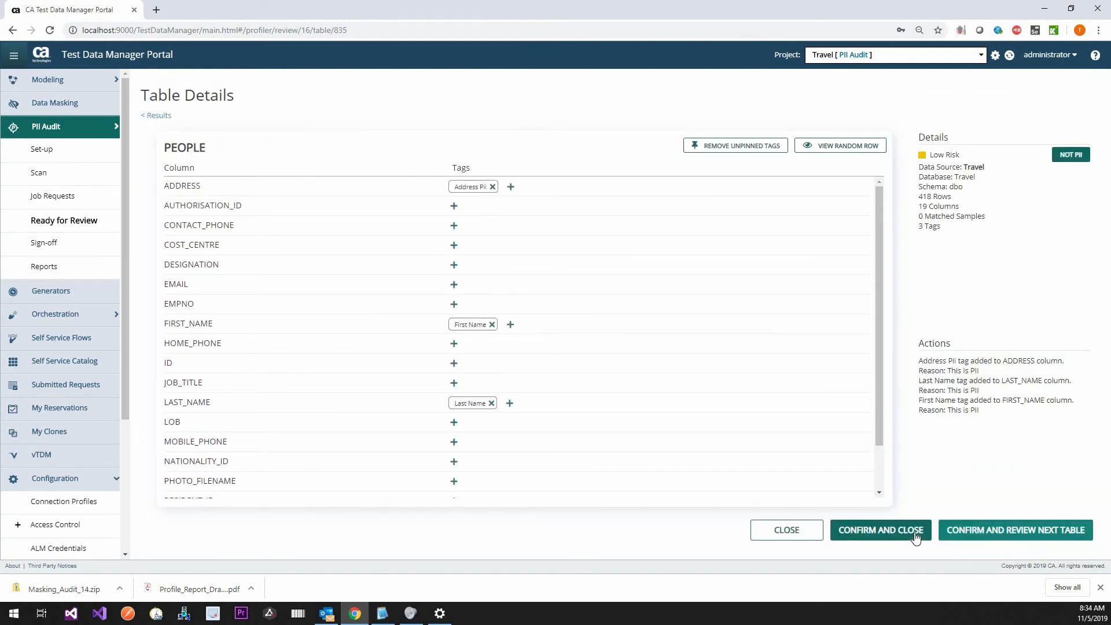
{"action": "left_click", "coordinate": [890, 531]}
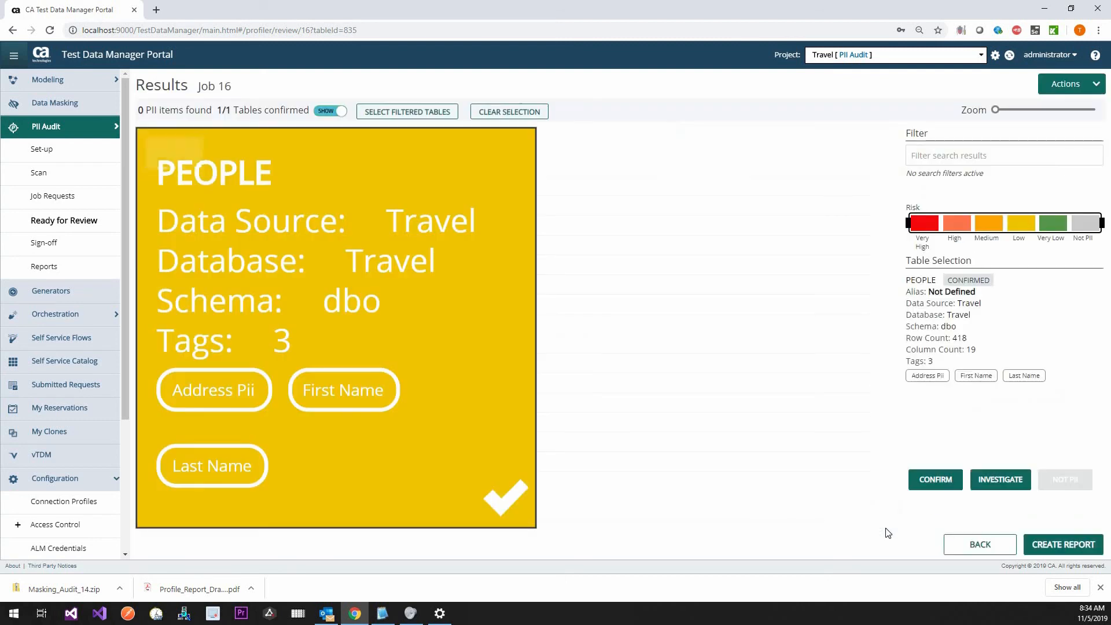
Create the draft report for the job 16 results.
{"action": "left_click", "coordinate": [1078, 547]}
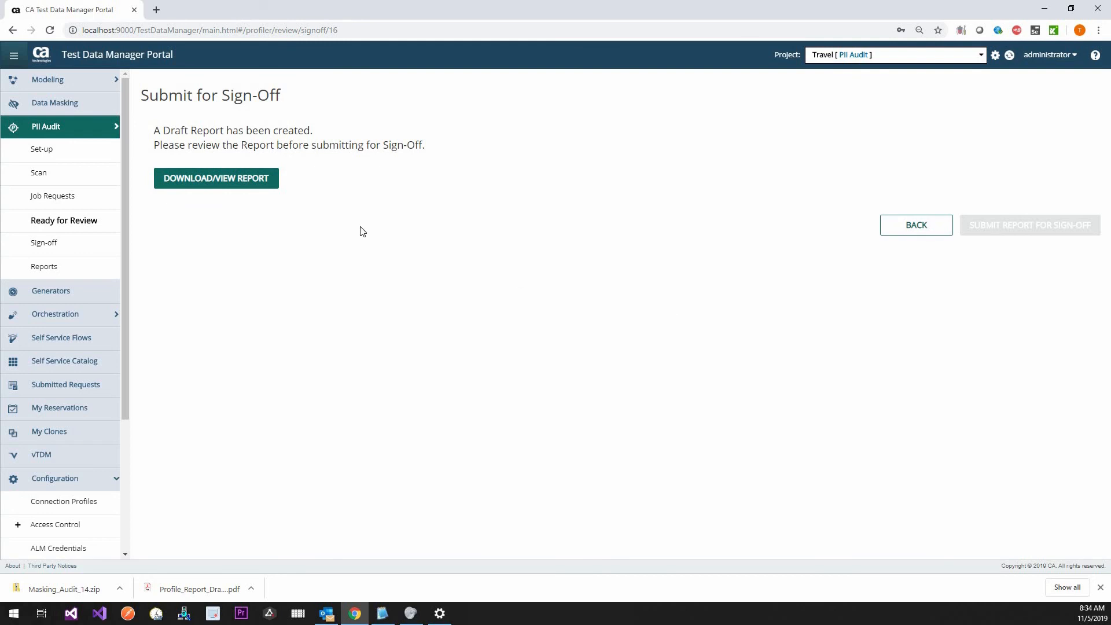
Download the draft report for job 16 and open the downloaded PDF.
{"action": "left_click", "coordinate": [229, 178]}
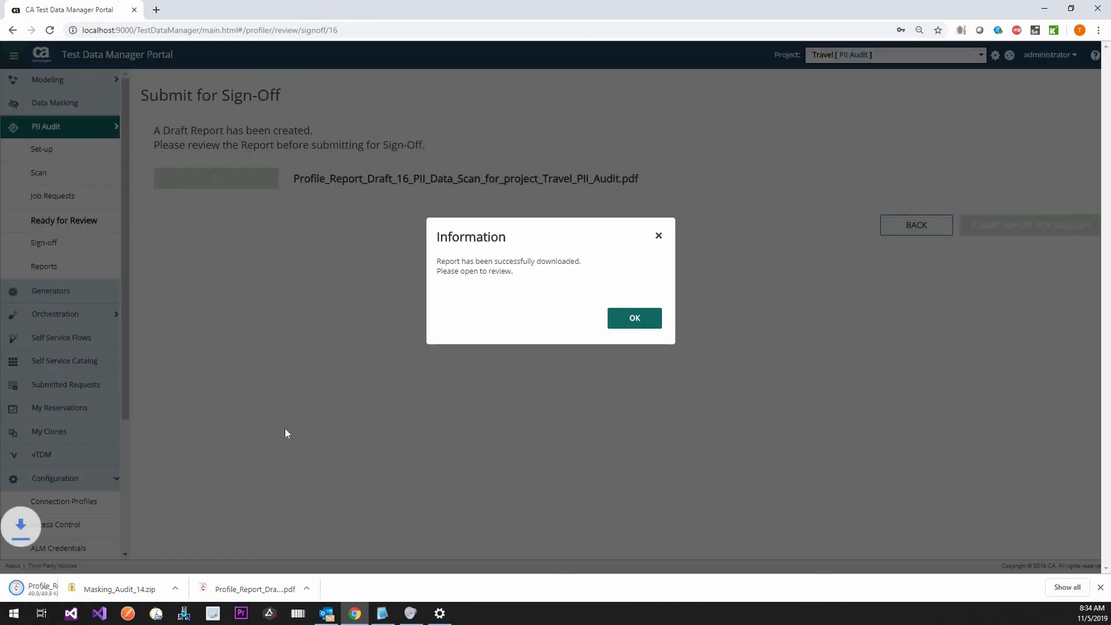
{"action": "left_click", "coordinate": [621, 321]}
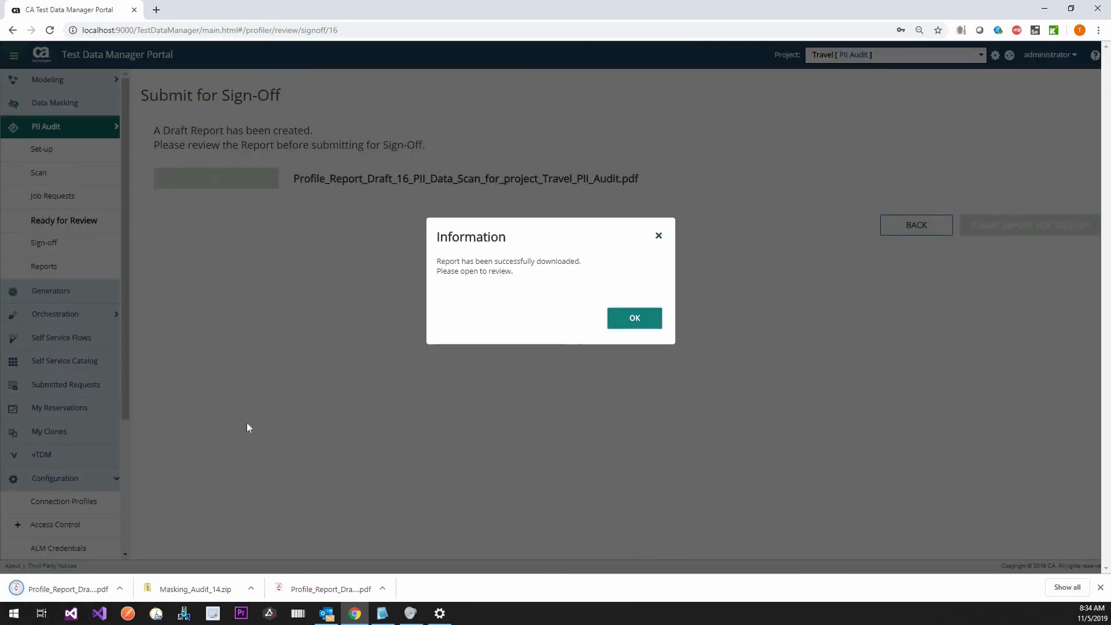
{"action": "left_click", "coordinate": [69, 589]}
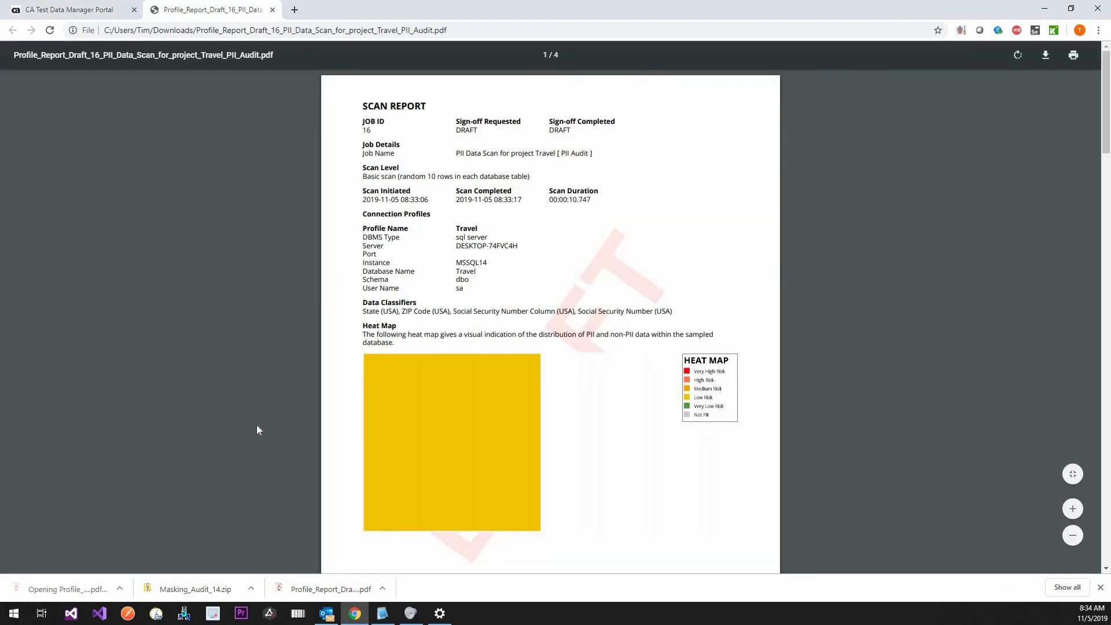
Review the draft scan report through its last page, including the column tags and classifiers, and close it.
{"action": "scroll", "coordinate": [257, 429], "scroll_direction": "down", "scroll_amount": 15}
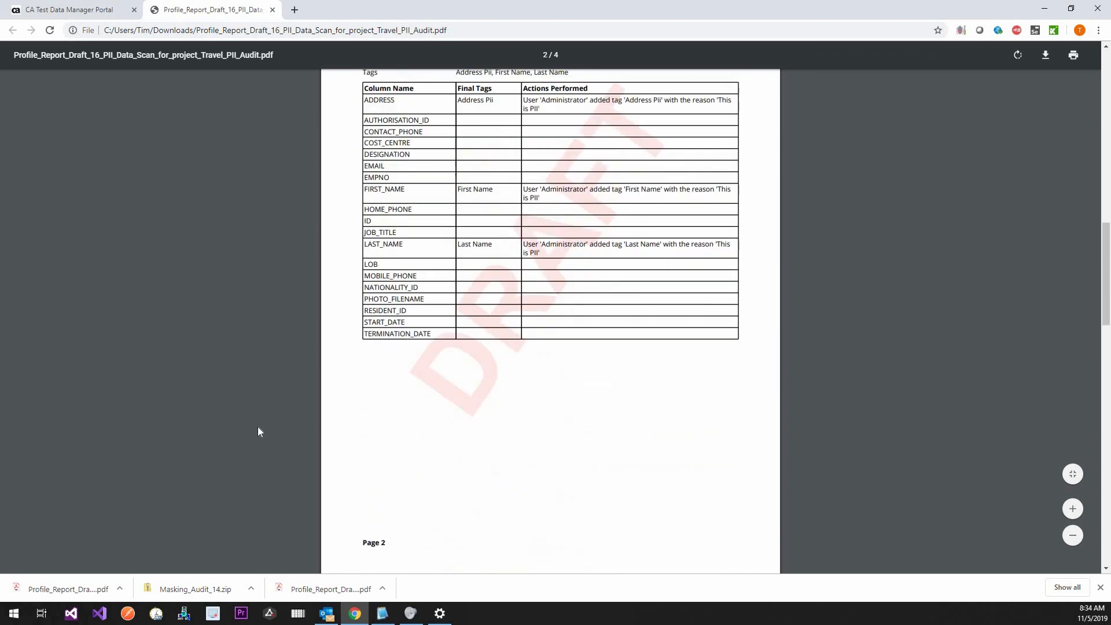
{"action": "scroll", "coordinate": [257, 428], "scroll_direction": "down", "scroll_amount": 11}
{"action": "scroll", "coordinate": [257, 429], "scroll_direction": "up", "scroll_amount": 6}
{"action": "scroll", "coordinate": [257, 428], "scroll_direction": "down", "scroll_amount": 8}
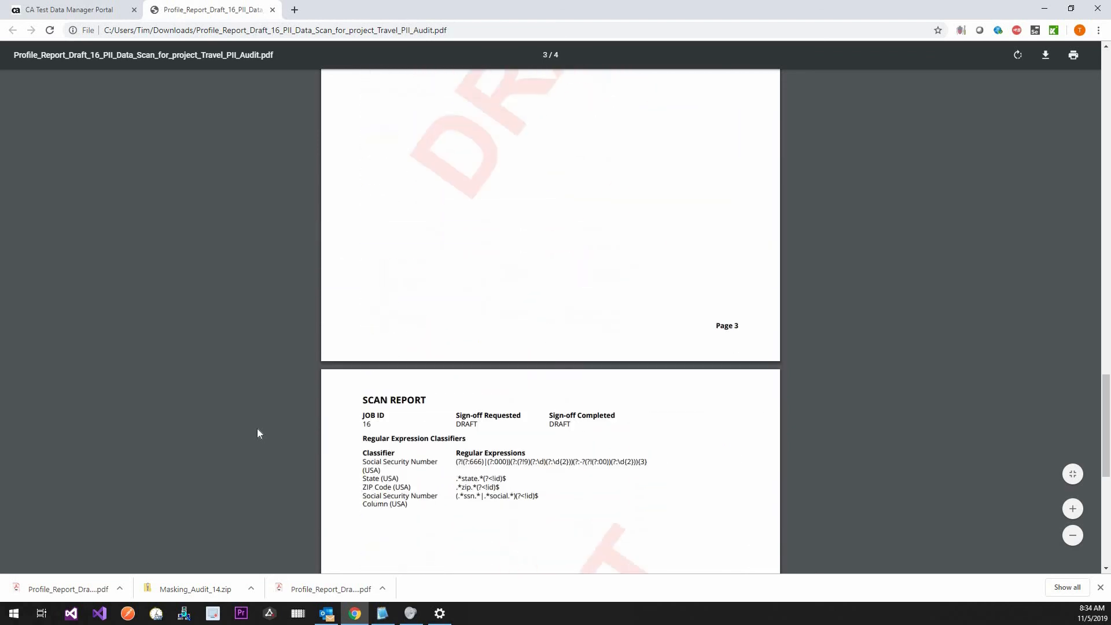
{"action": "scroll", "coordinate": [257, 428], "scroll_direction": "down", "scroll_amount": 7}
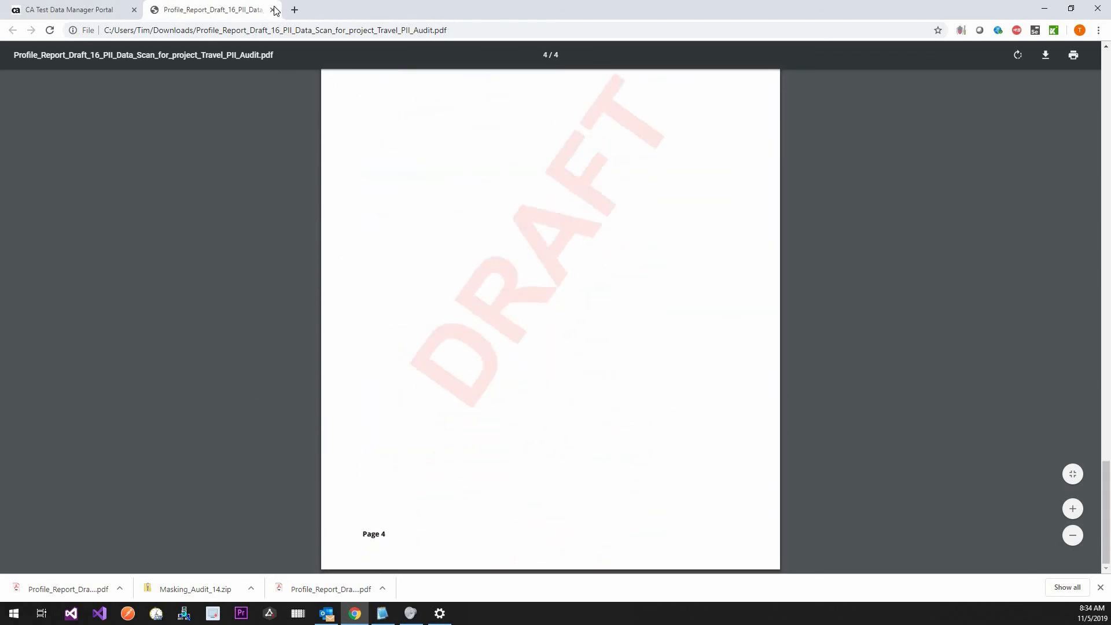
{"action": "key", "text": "ctrl+w"}
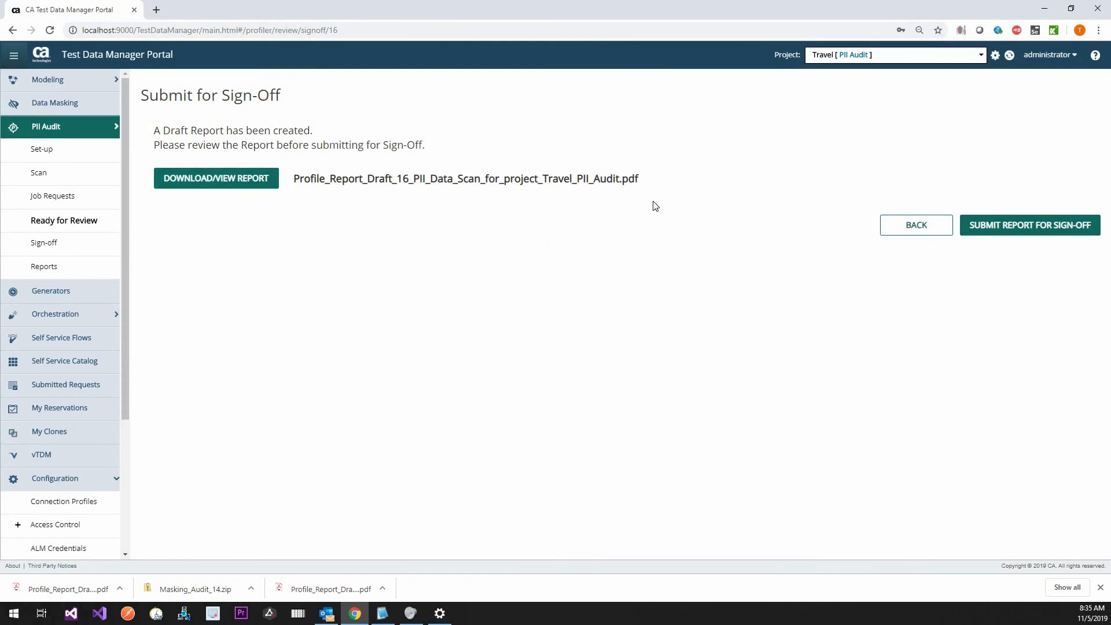
Submit the job 16 report for sign-off, and check its reviewers and the PII Audit reports list.
{"action": "left_click", "coordinate": [1054, 232]}
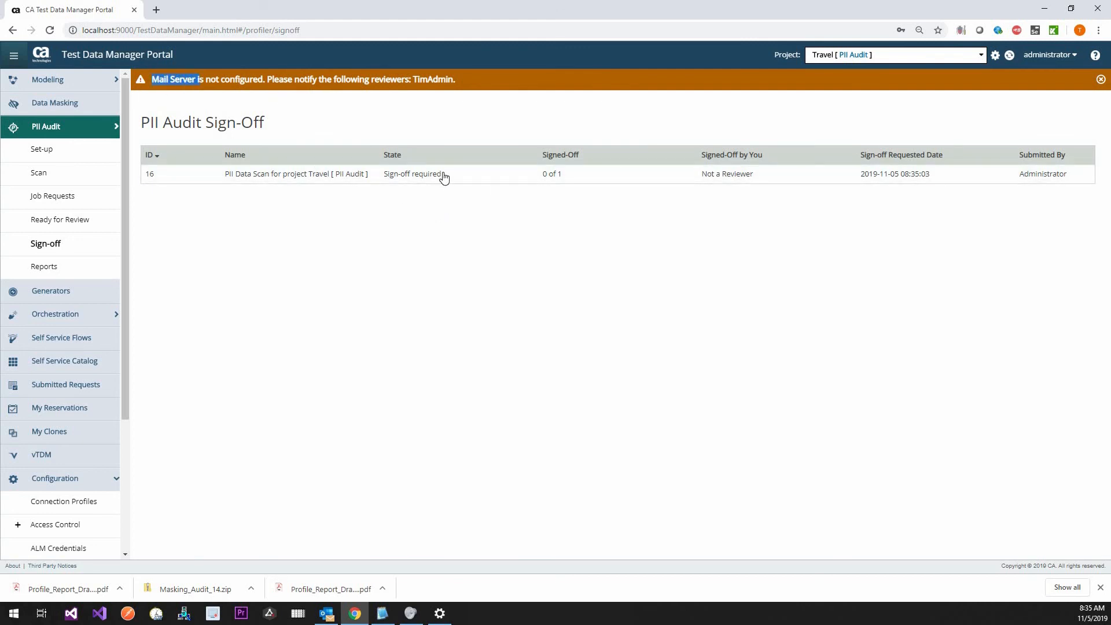
{"action": "mouse_move", "coordinate": [444, 179]}
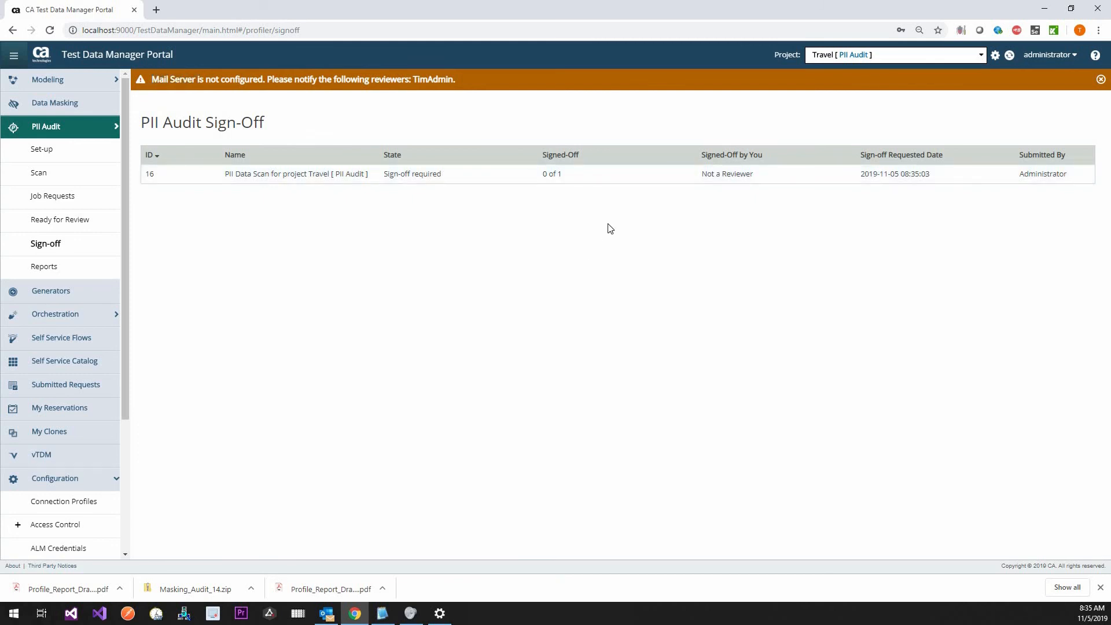
{"action": "mouse_move", "coordinate": [712, 174]}
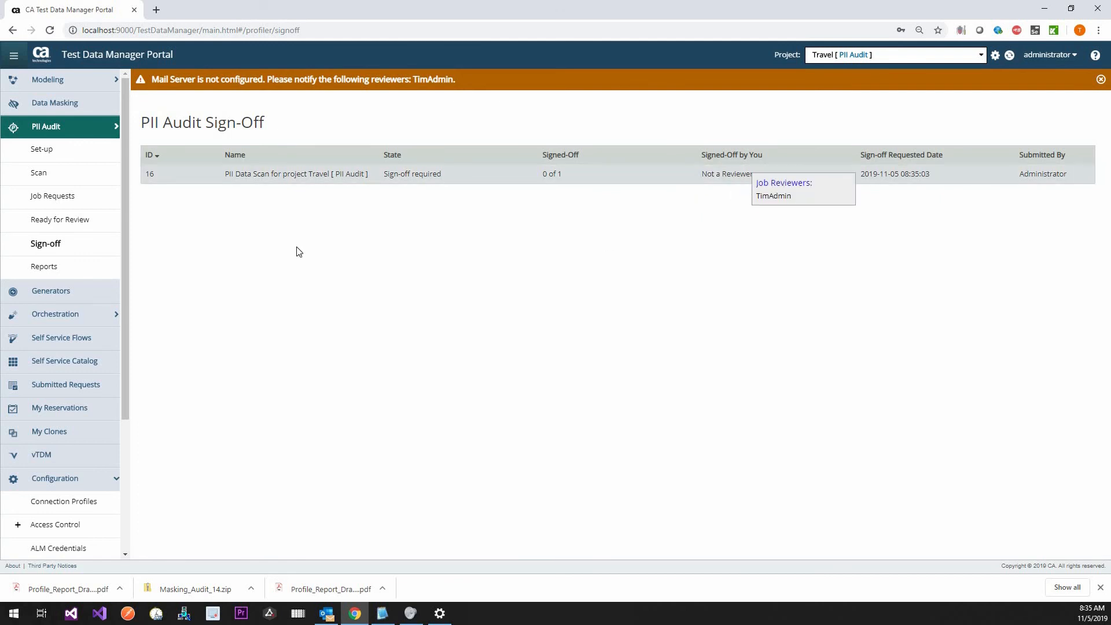
{"action": "left_click", "coordinate": [82, 267]}
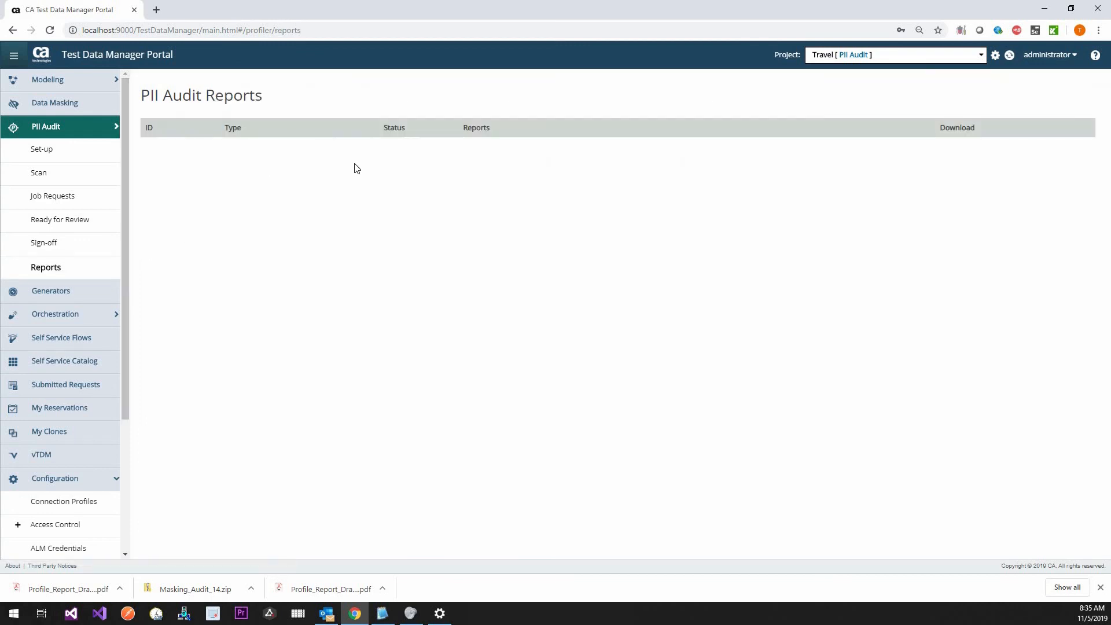